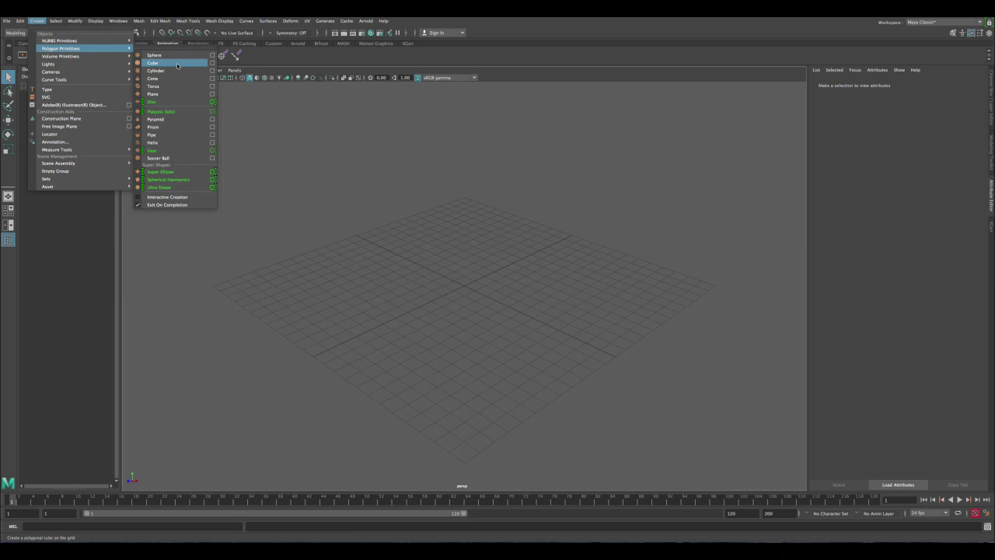
Step: Create a polygon plane at the origin and scale it up uniformly well beyond the grid
click(163, 93)
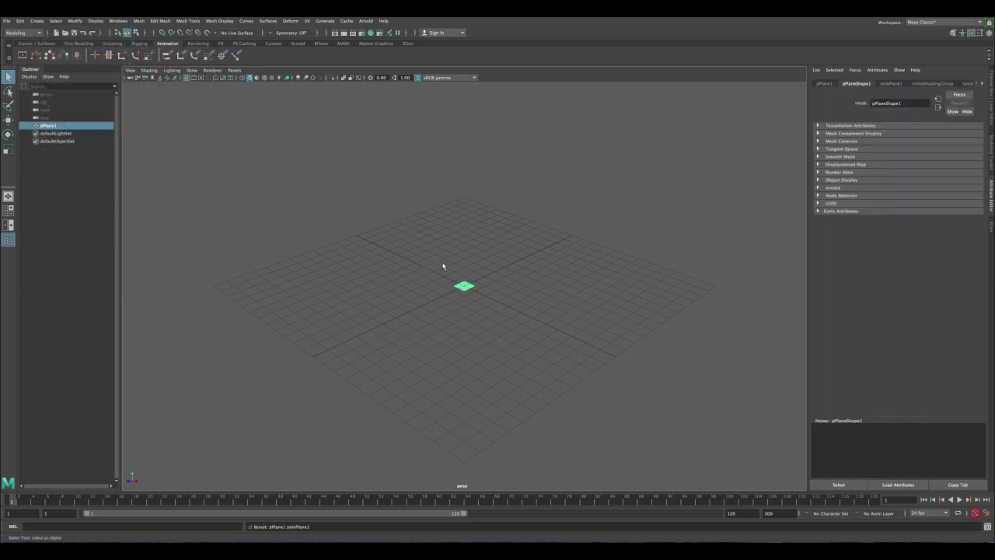
key(r)
drag(463, 286, 730, 233)
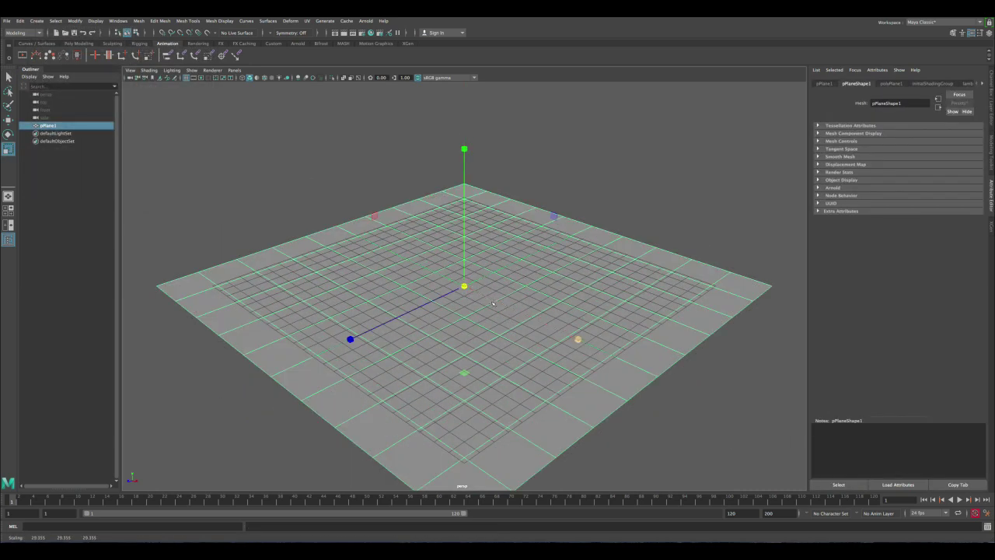
Step: Assign a new Arnold aiStandardSurface material to the plane
key(q)
right_drag(487, 250, 487, 450)
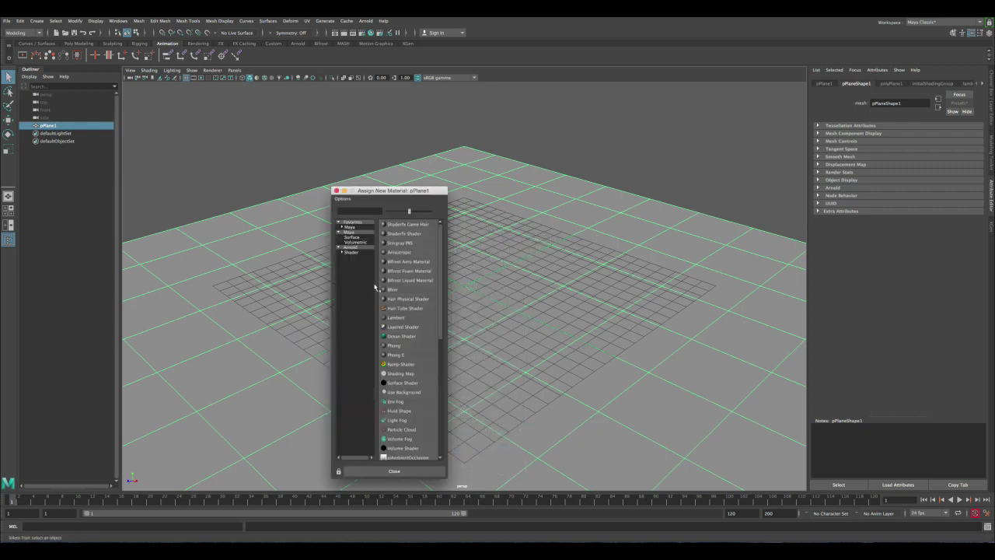
click(354, 247)
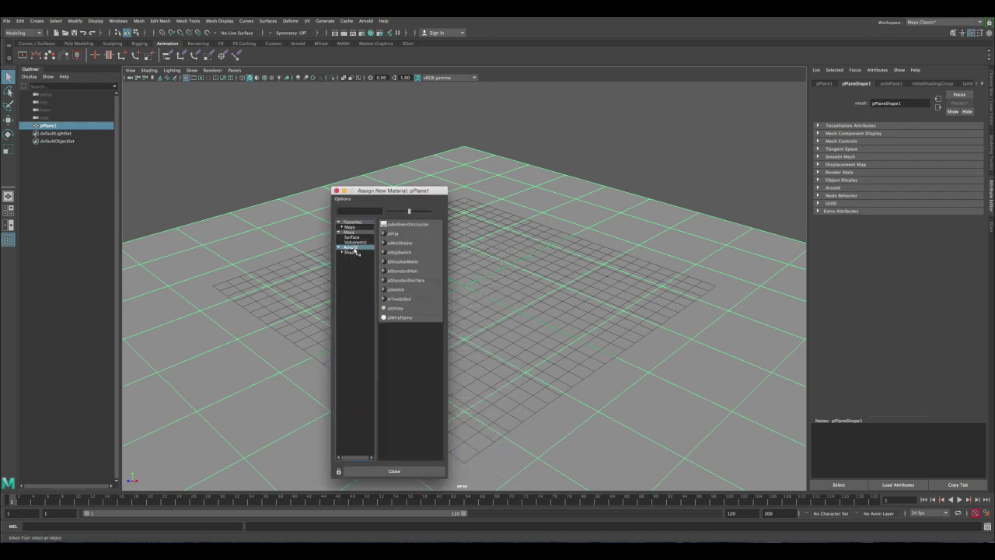
click(412, 282)
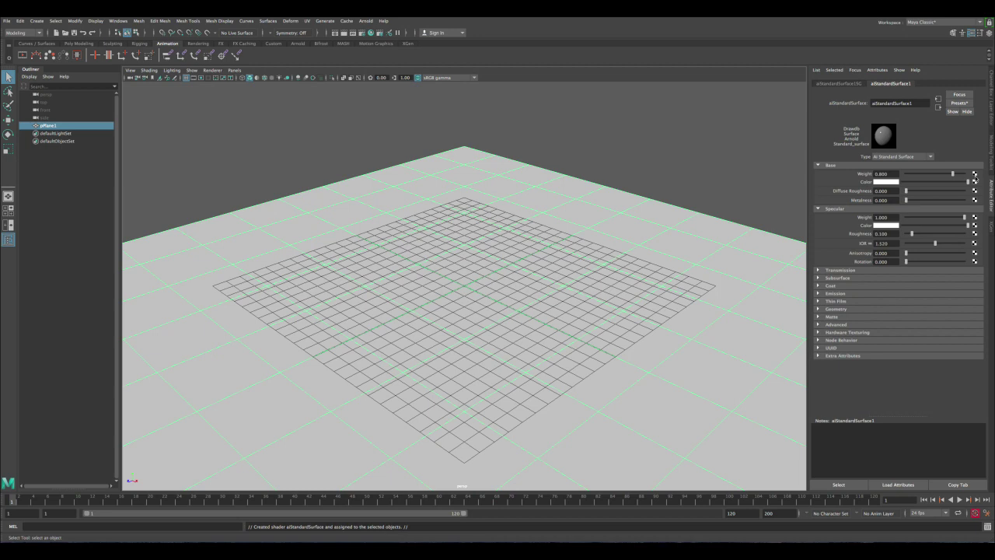
Step: Map the material's base color to the file texture TexturesCom_GraniteCliff_1024_albedo.jpg and display textures in the viewport
click(974, 182)
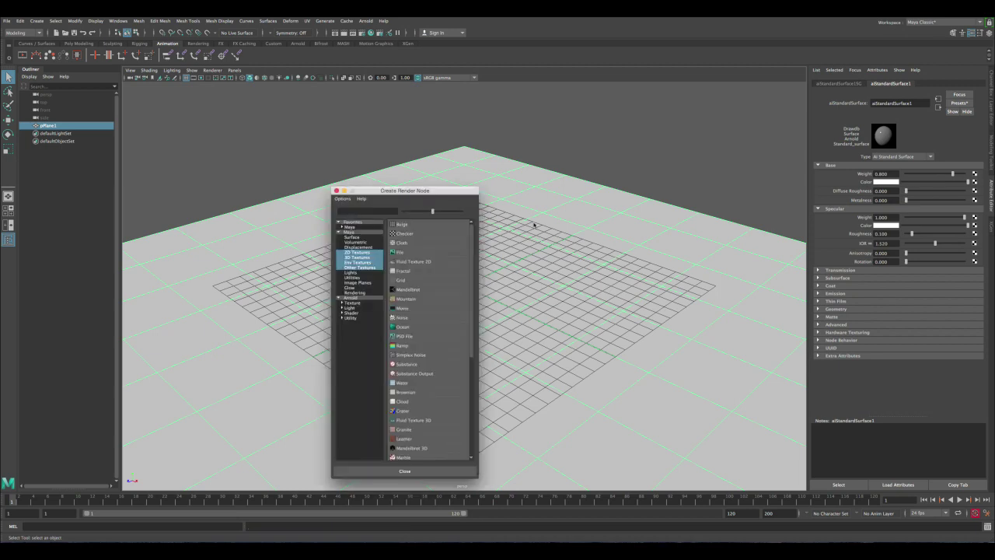
click(401, 252)
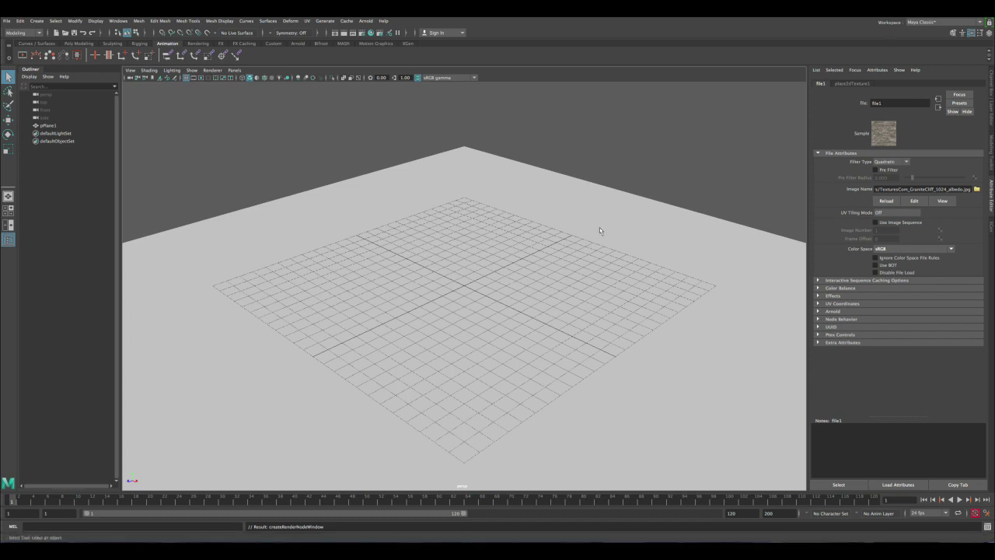
key(6)
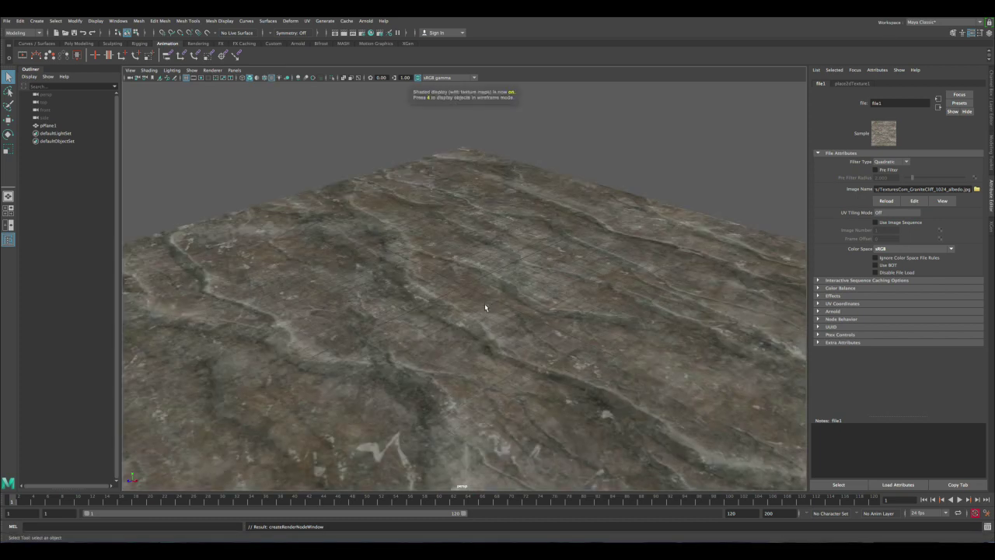
alt+right_drag(488, 304, 399, 251)
alt+drag(400, 251, 435, 281)
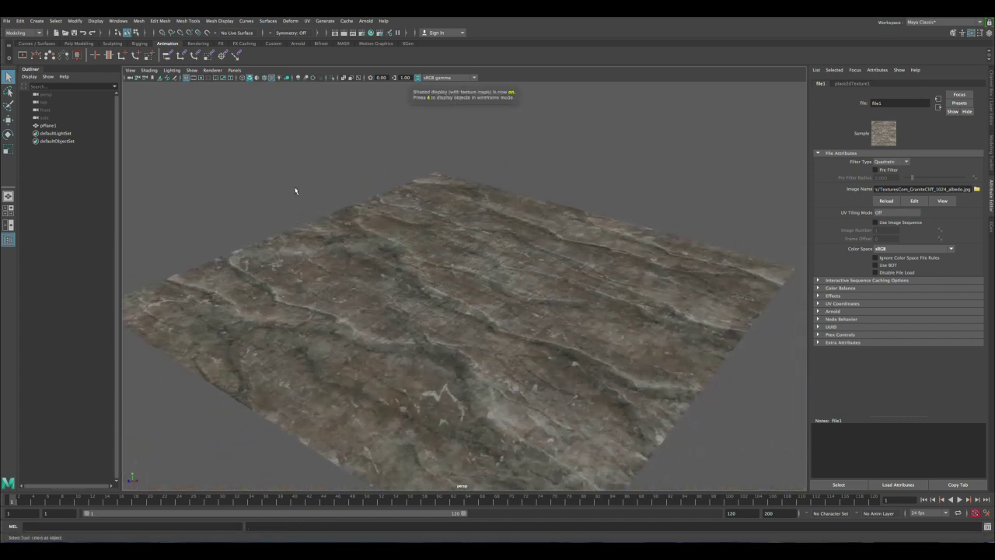
alt+drag(330, 213, 405, 257)
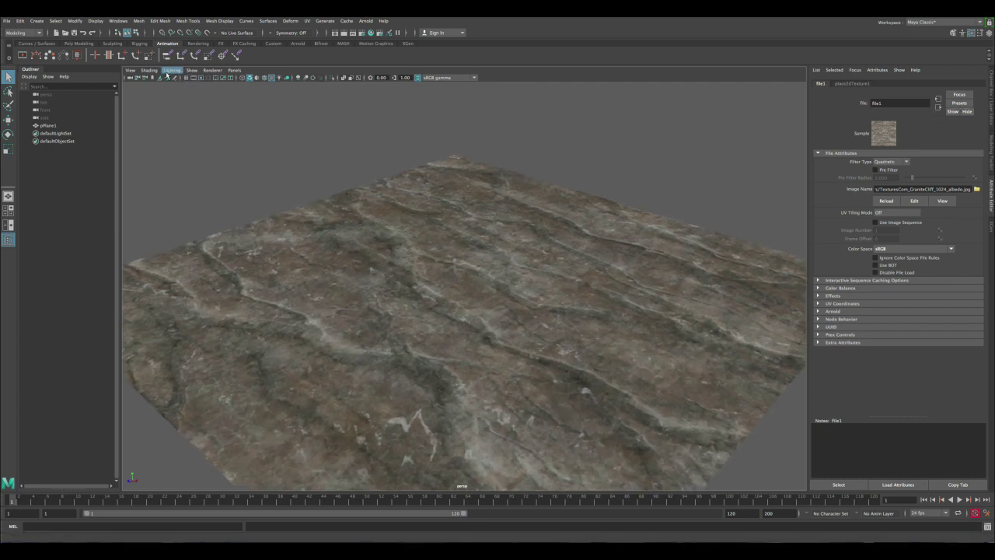
Step: Open Hypershade and graph the input and output connections of the aiStandardSurface1 material
click(118, 21)
mouse_move(137, 63)
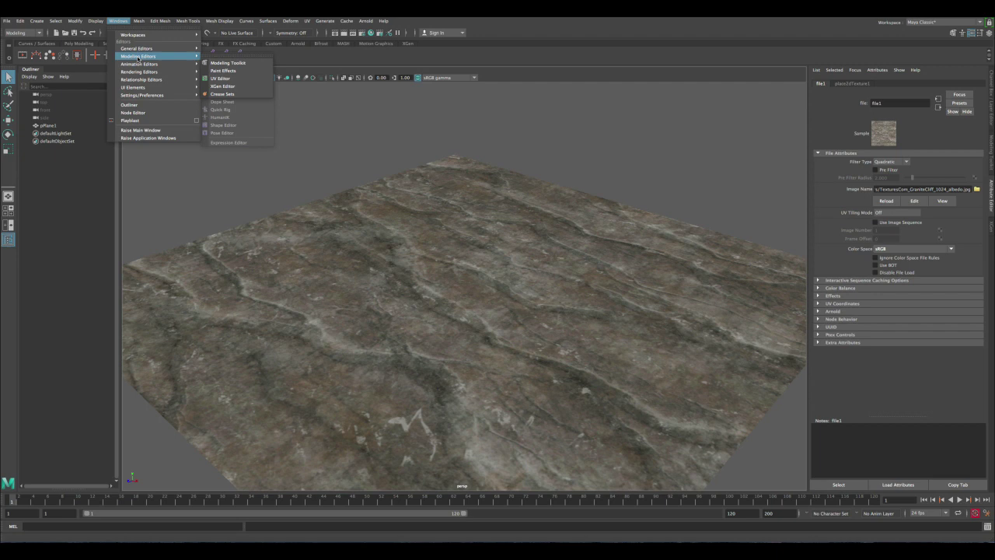
click(223, 93)
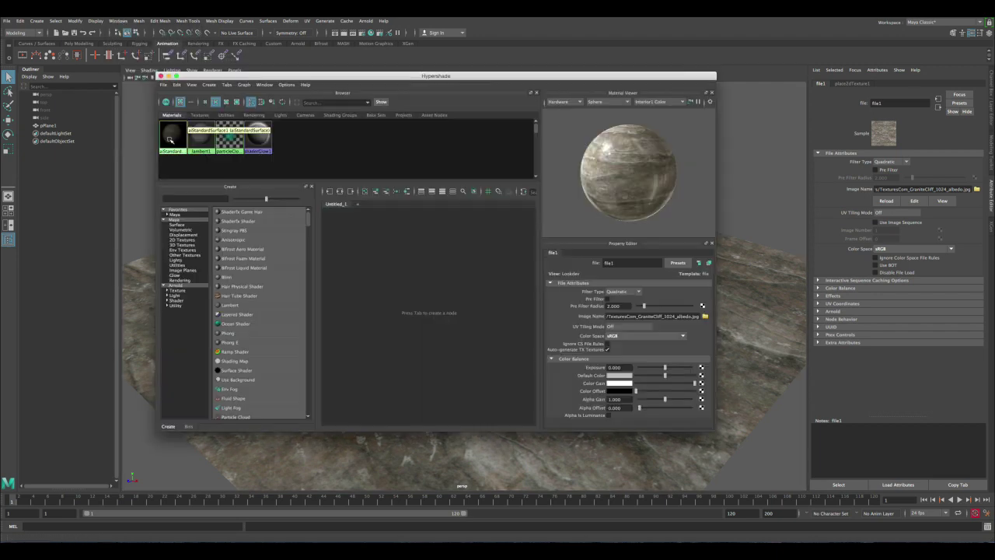
click(173, 137)
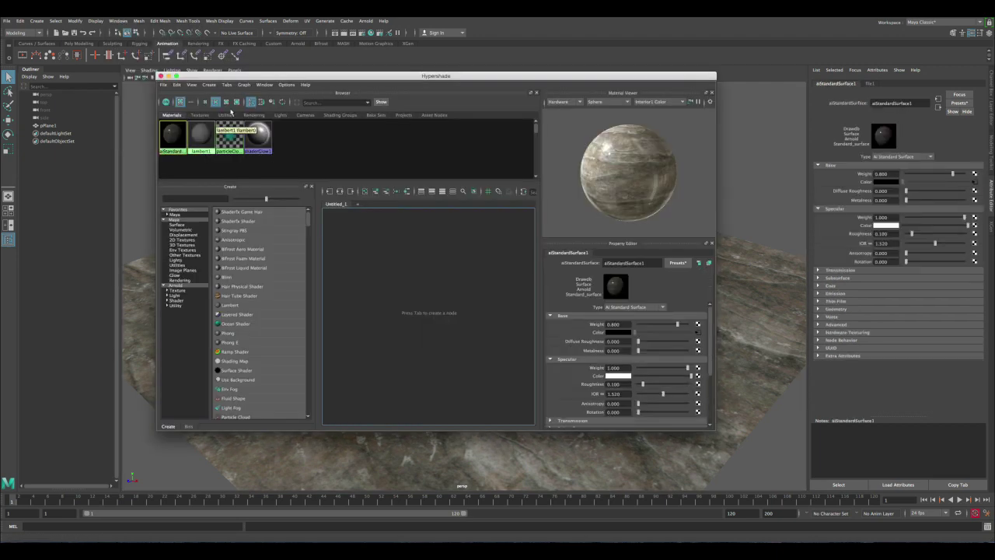
click(340, 193)
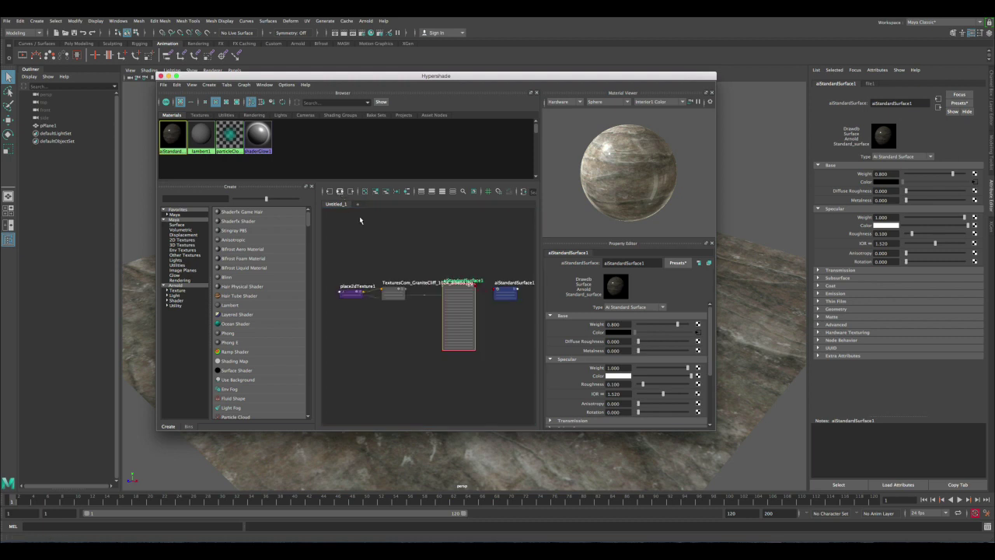
Step: Set the aiStandardSurface1 material's specular weight to 0.2 and specular roughness to 0.4
click(614, 368)
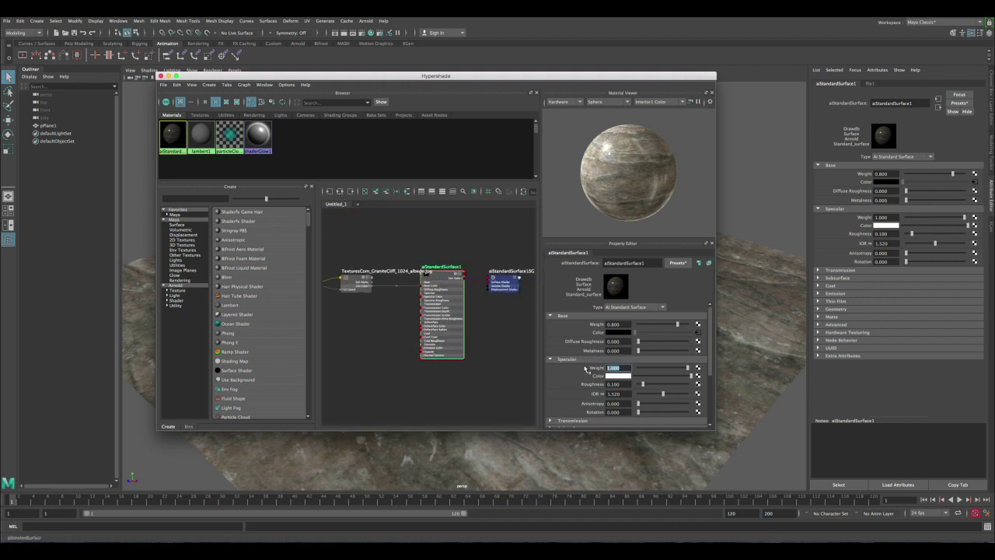
text(0.2)
key(Return)
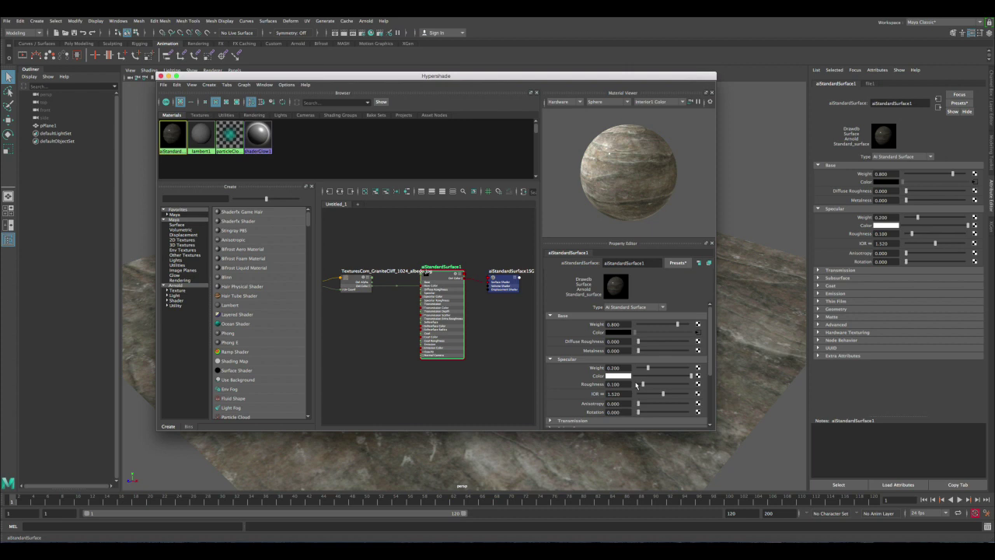
drag(643, 386, 655, 384)
double_click(615, 384)
text(0.4)
key(Return)
Step: Connect a file texture using TexturesCom_GraniteCliff_1024_height.jpg to the shading group's displacement material, and close Hypershade
click(502, 282)
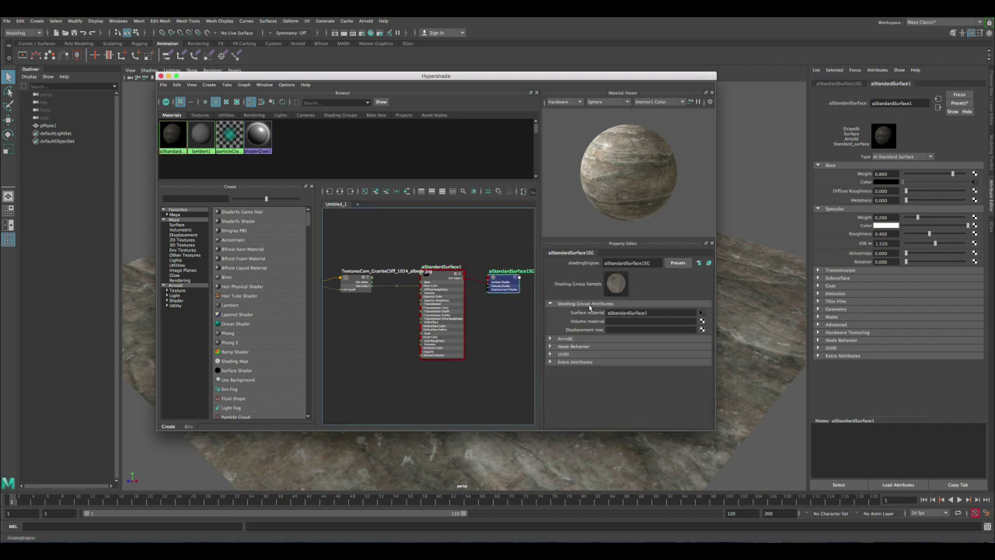
click(702, 329)
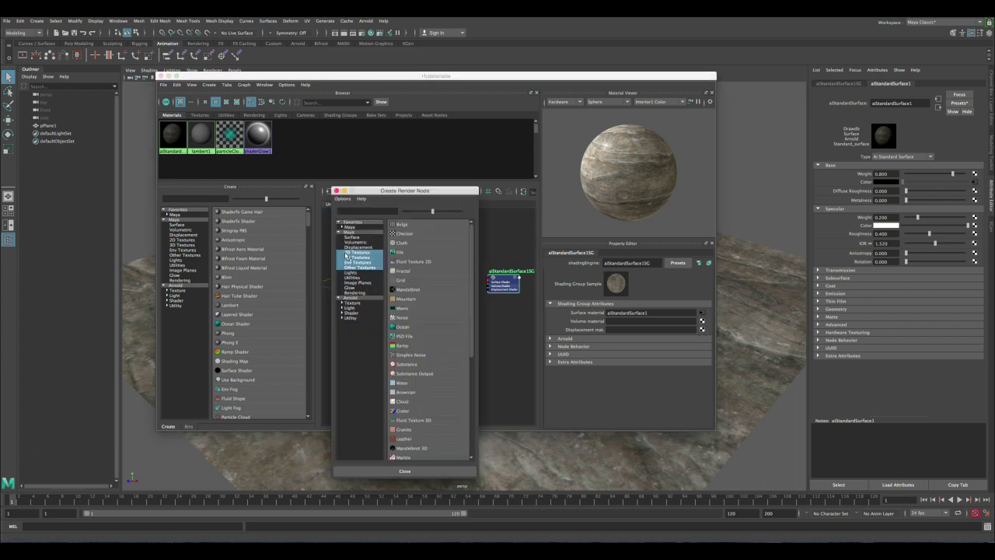
click(410, 257)
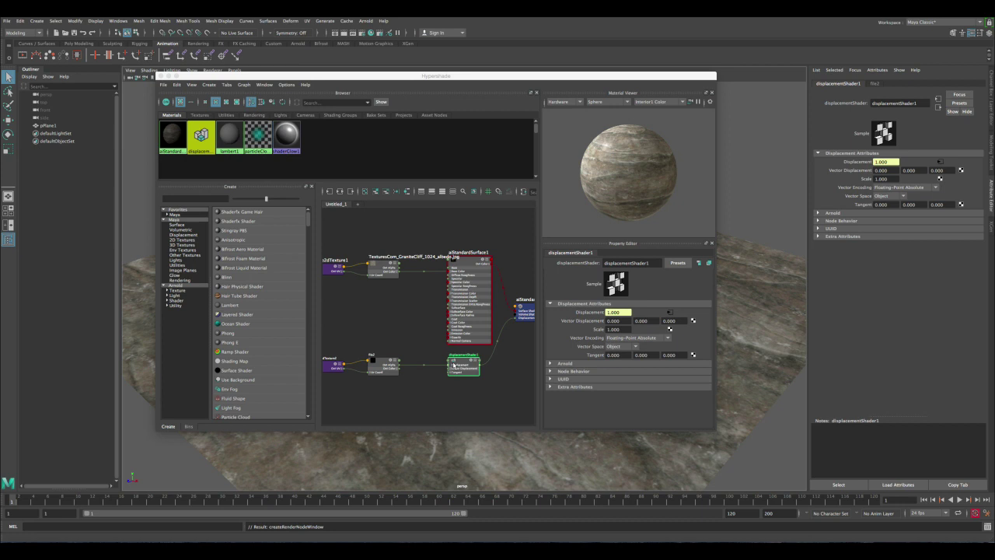
click(379, 360)
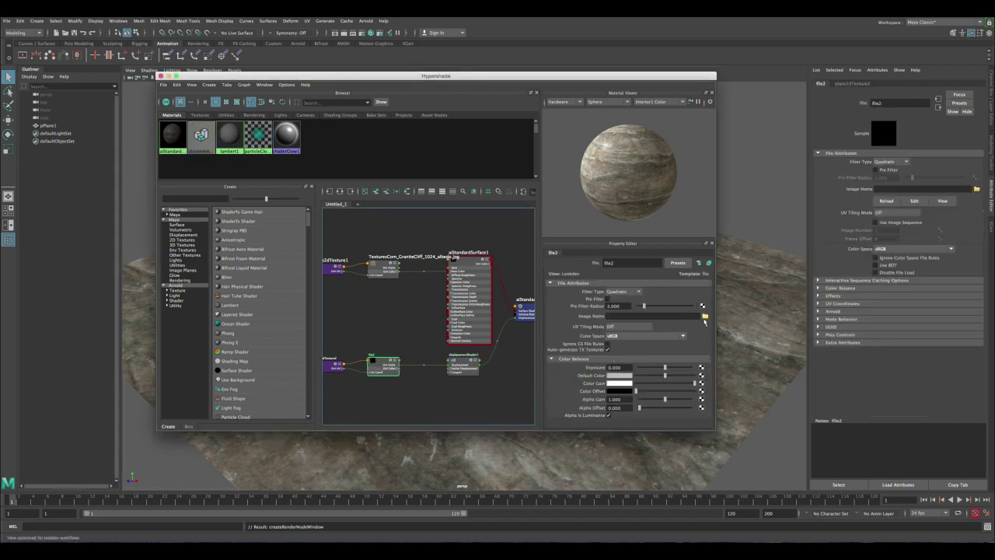
click(705, 317)
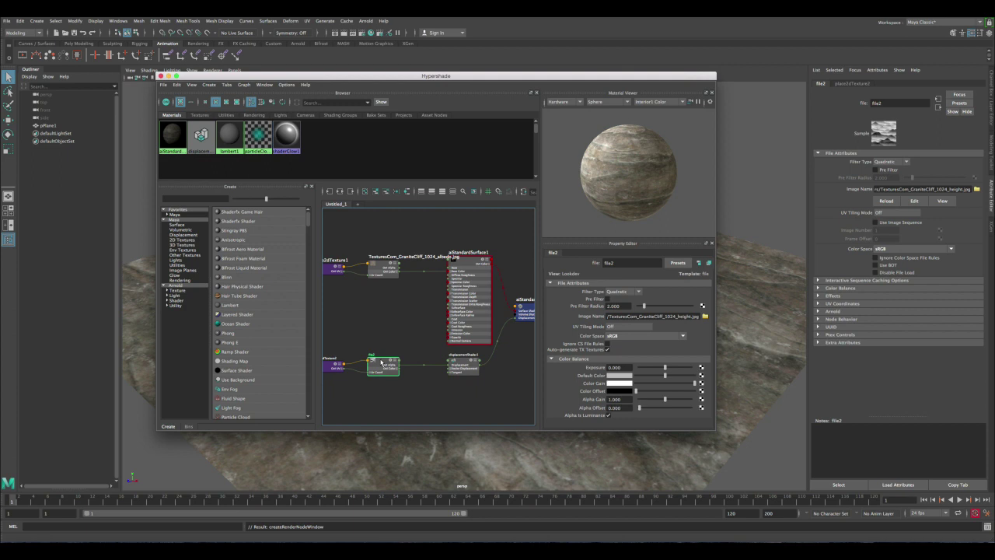
click(466, 363)
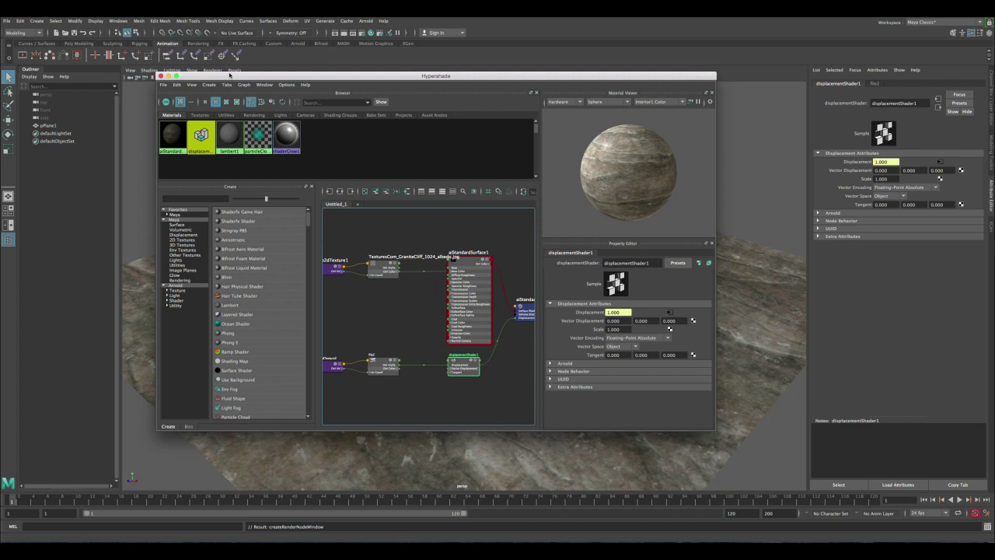
drag(232, 74, 334, 75)
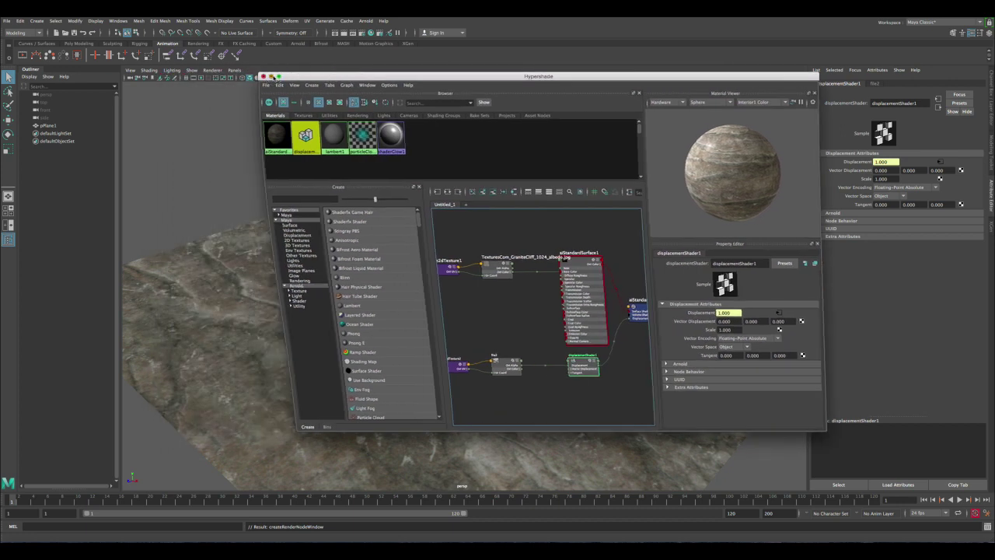
click(264, 75)
Step: Set the plane's Arnold subdivision type to catclark with 4 iterations
click(443, 272)
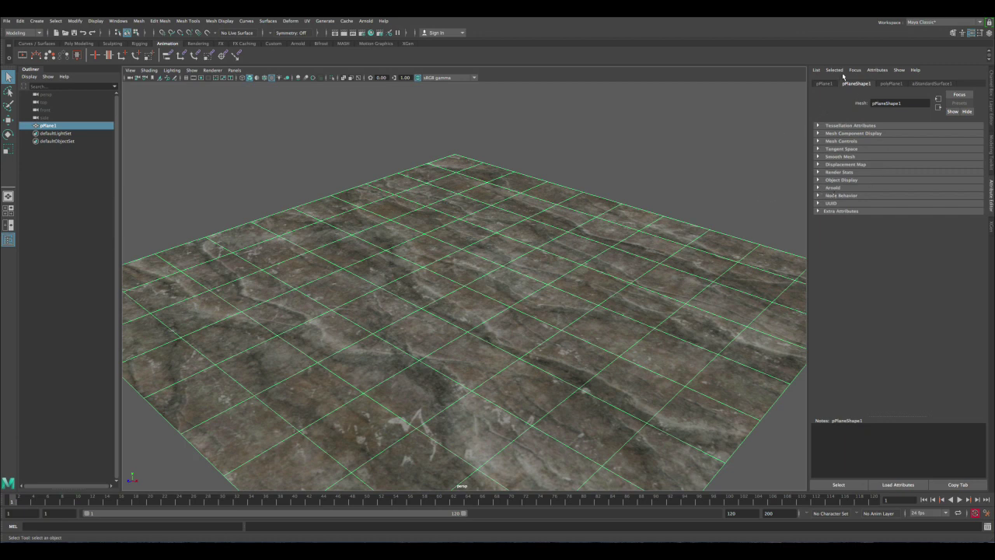
click(844, 189)
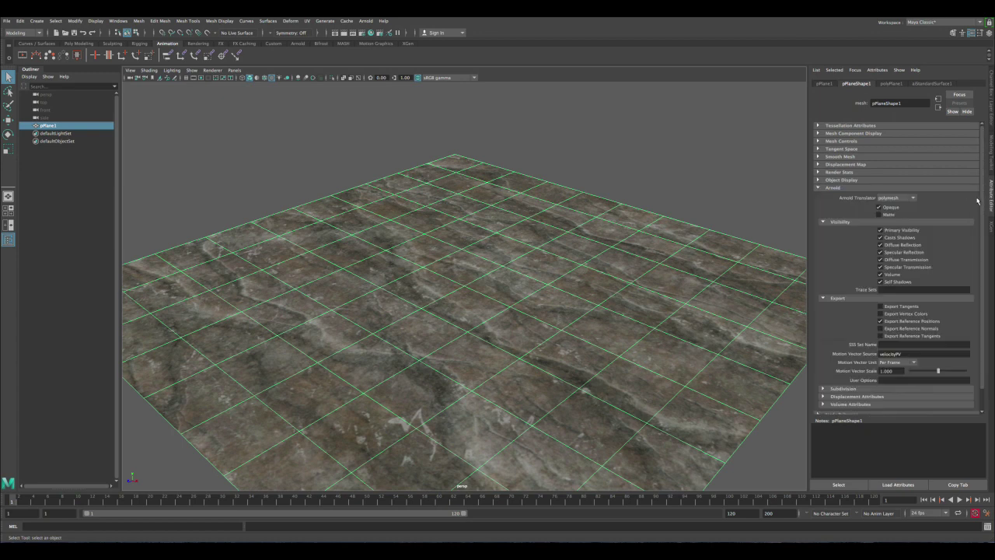
scroll(981, 201, down, 2)
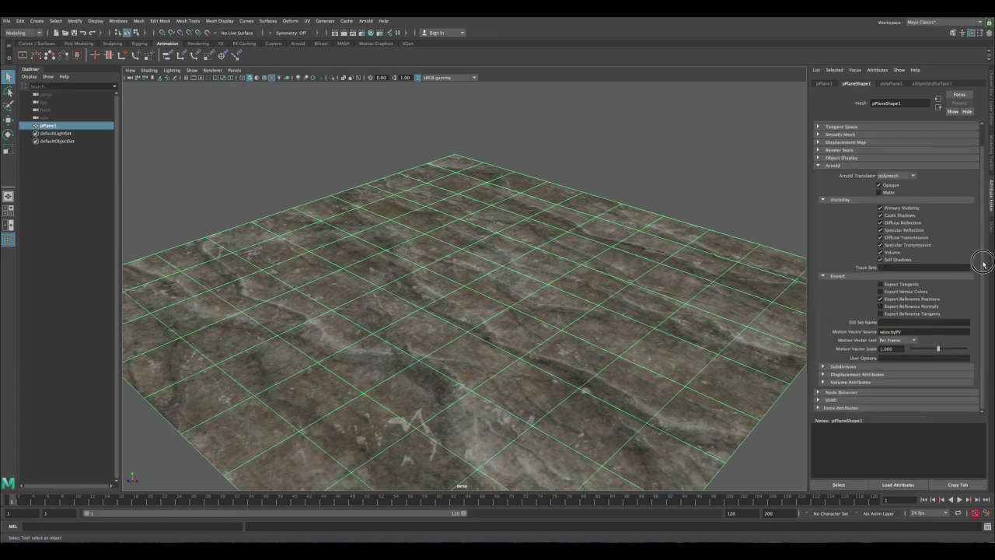
click(847, 366)
scroll(972, 328, down, 3)
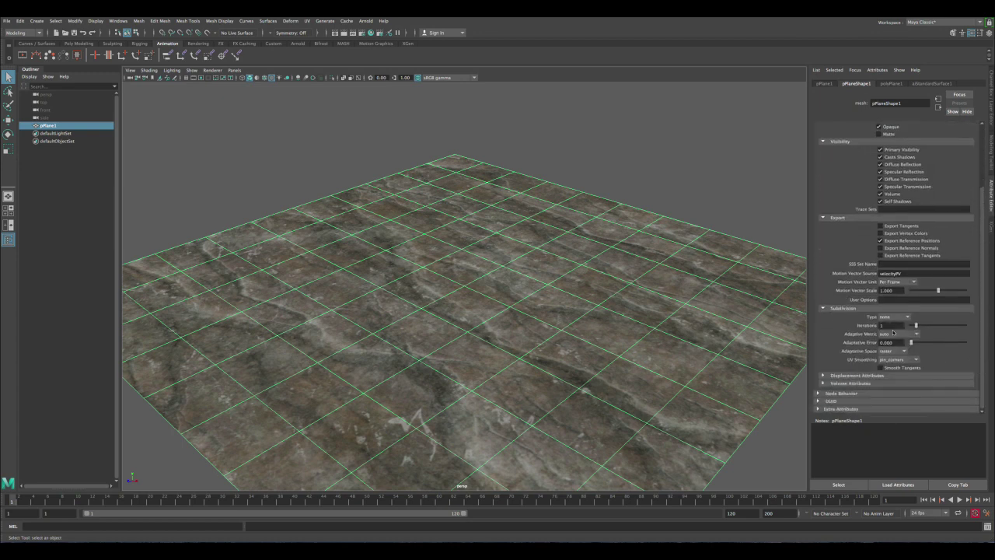
click(874, 317)
click(886, 327)
click(880, 325)
text(4)
key(Return)
Step: Set the plane's Arnold displacement height to 0.34 and bounds padding to 5, and deselect the plane
click(861, 376)
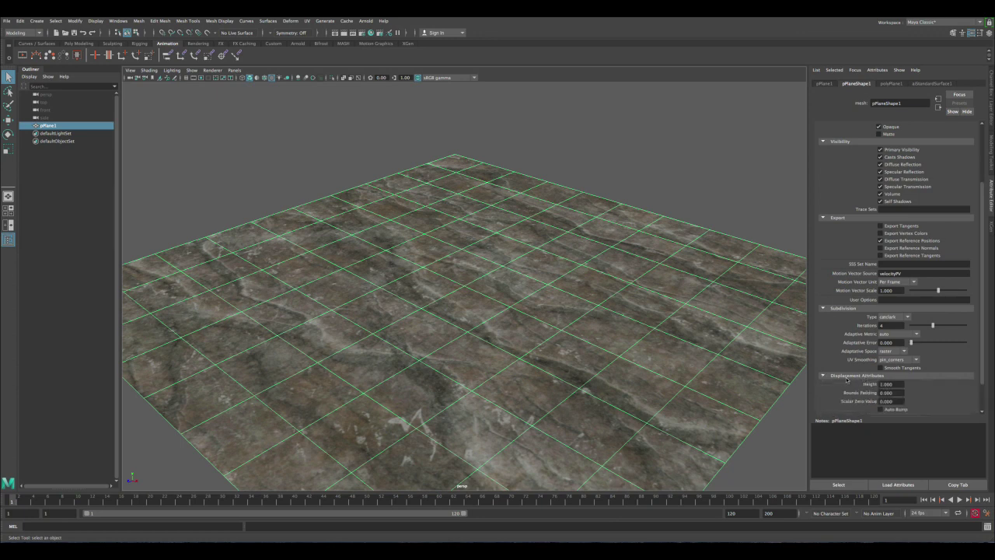
scroll(961, 368, down, 2)
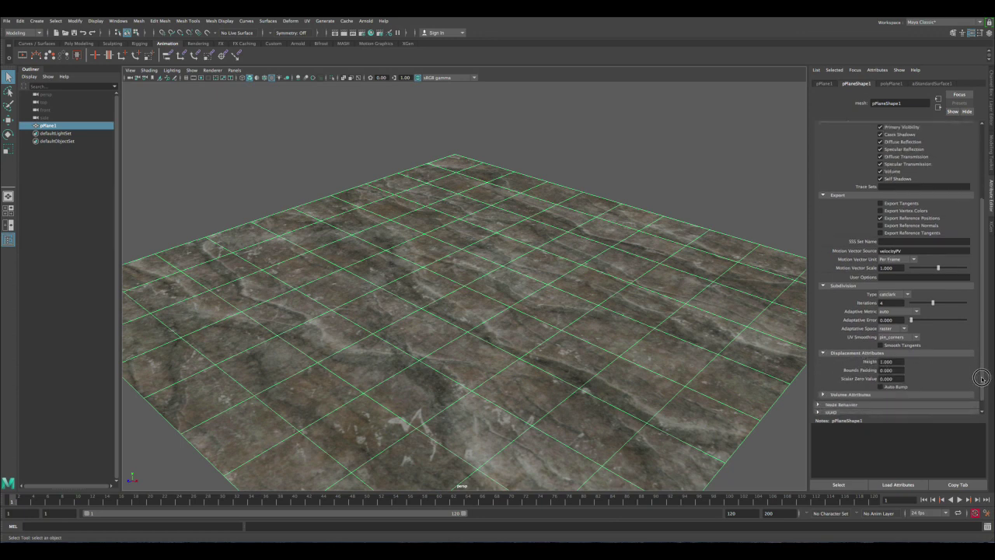
click(890, 359)
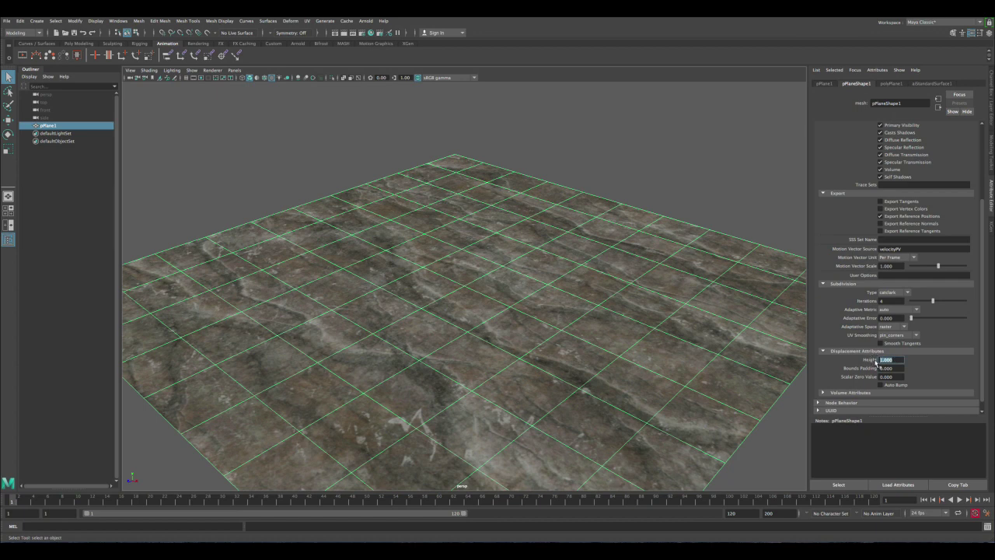
text(0.34)
key(Tab)
click(896, 367)
text(5)
key(shift+Tab)
click(551, 173)
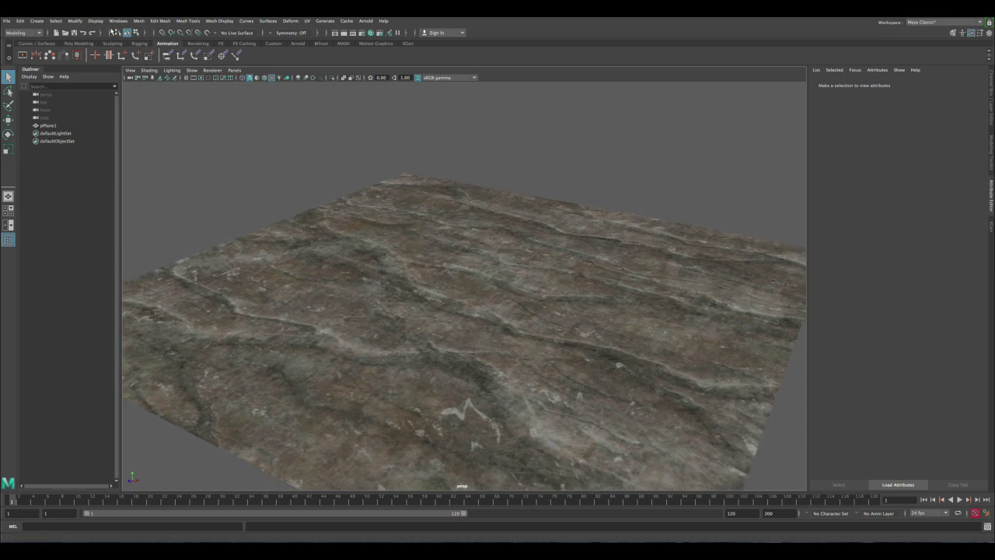
Step: Add an enlarged directional light angled down onto the plane, and display scene lighting in the viewport
click(36, 21)
mouse_move(61, 70)
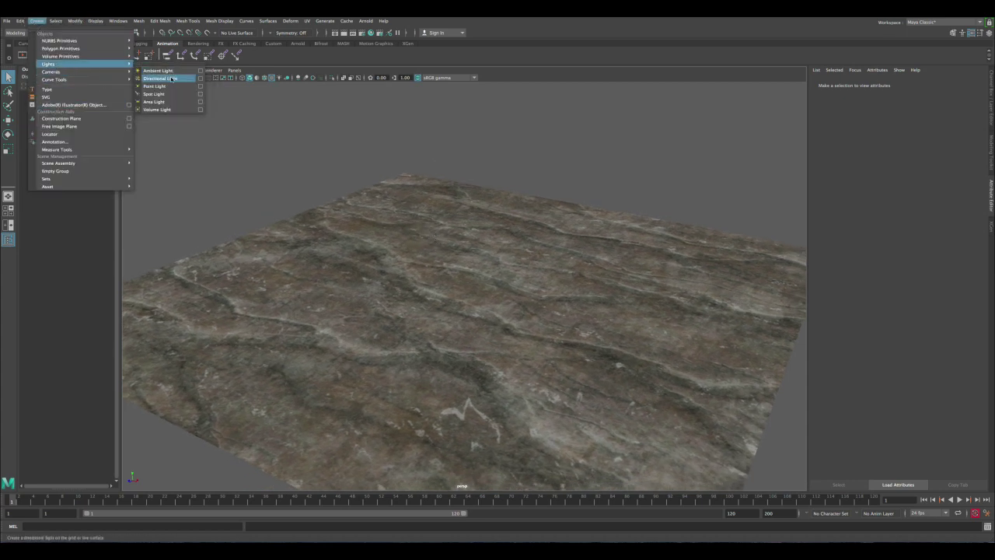
click(167, 86)
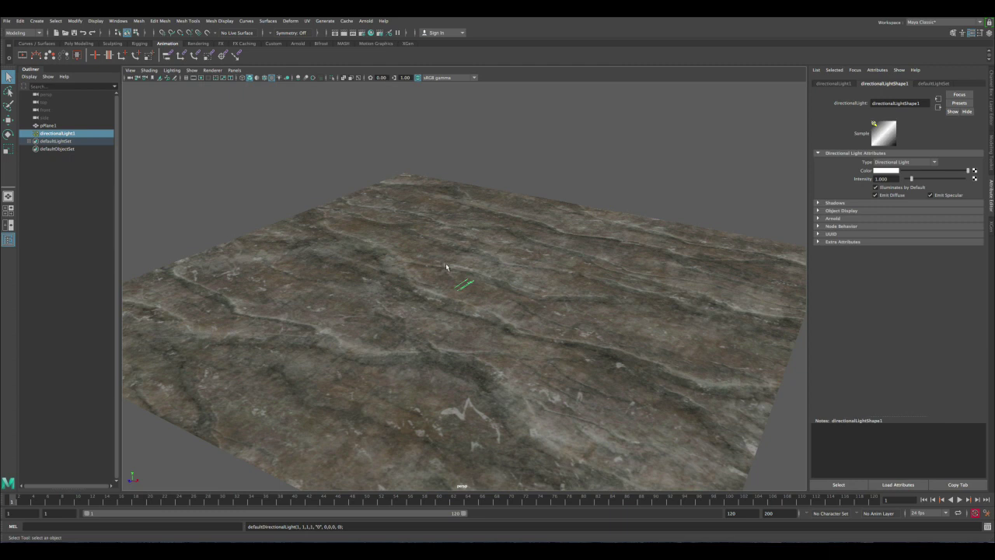
key(7)
key(r)
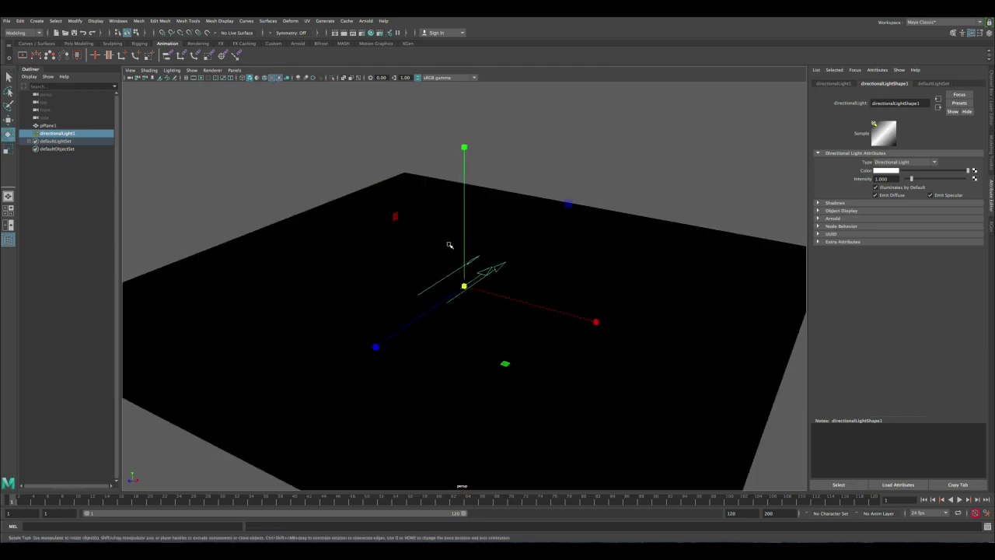
key(e)
mouse_move(411, 225)
mouse_down()
mouse_move(417, 193)
mouse_move(502, 126)
mouse_move(450, 190)
mouse_move(464, 195)
mouse_move(458, 65)
mouse_move(439, 136)
mouse_move(394, 130)
mouse_move(430, 88)
mouse_move(506, 64)
mouse_up()
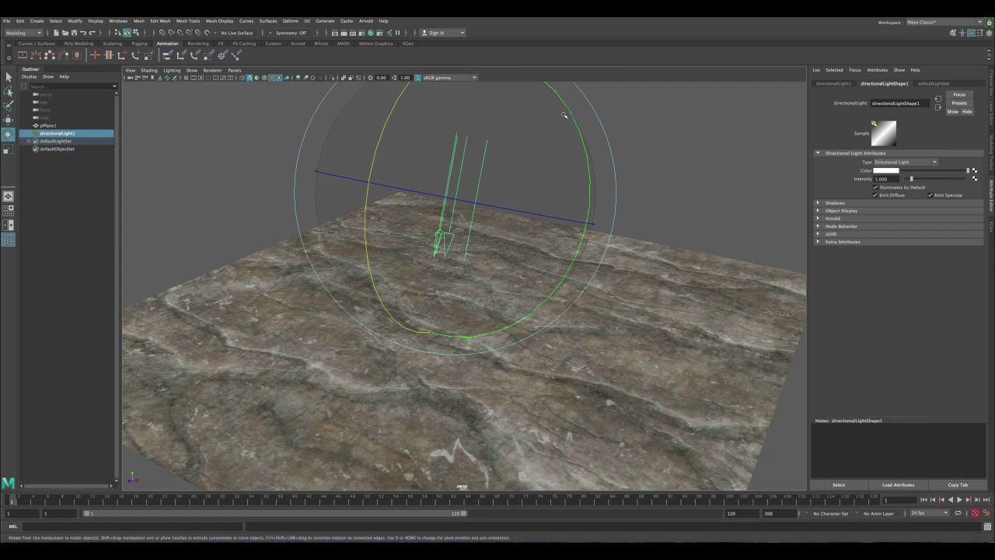
Step: Rotate the directional light to a more slanted angle over the plane and deselect it
drag(571, 116, 595, 144)
key(q)
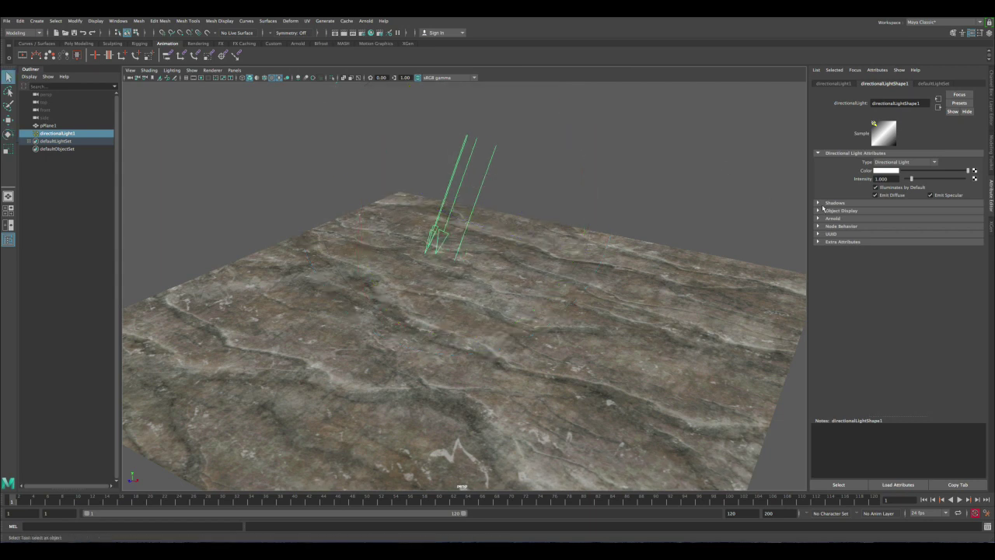
click(830, 203)
alt+drag(746, 256, 619, 195)
click(618, 196)
Step: Check that the render settings use Arnold Renderer, then render the current view and close the render window
alt+drag(504, 241, 484, 249)
click(484, 253)
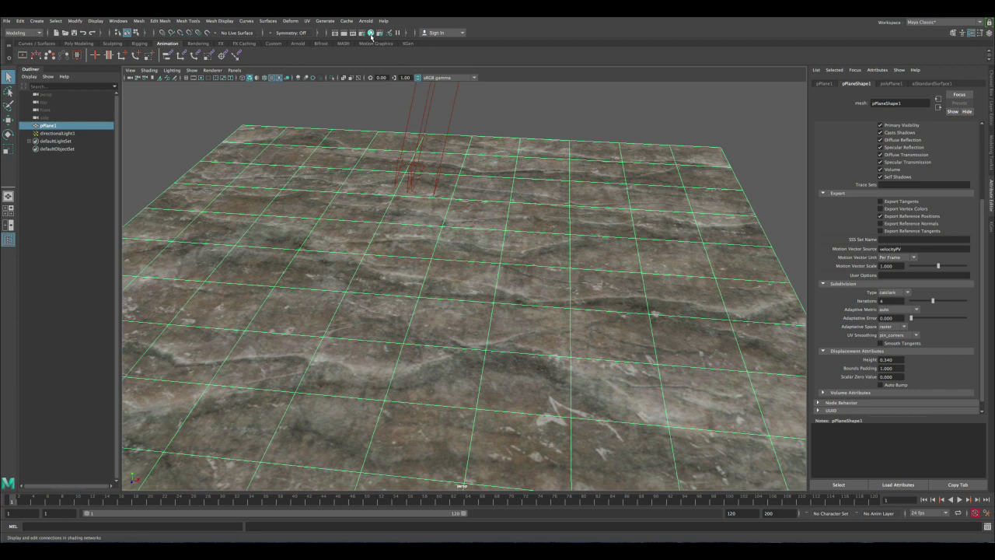
click(361, 33)
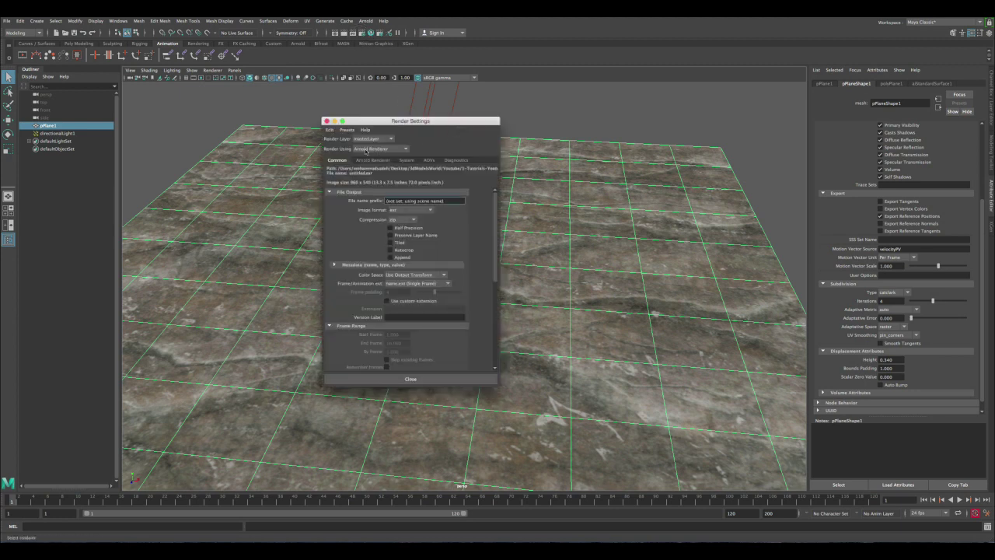
click(327, 121)
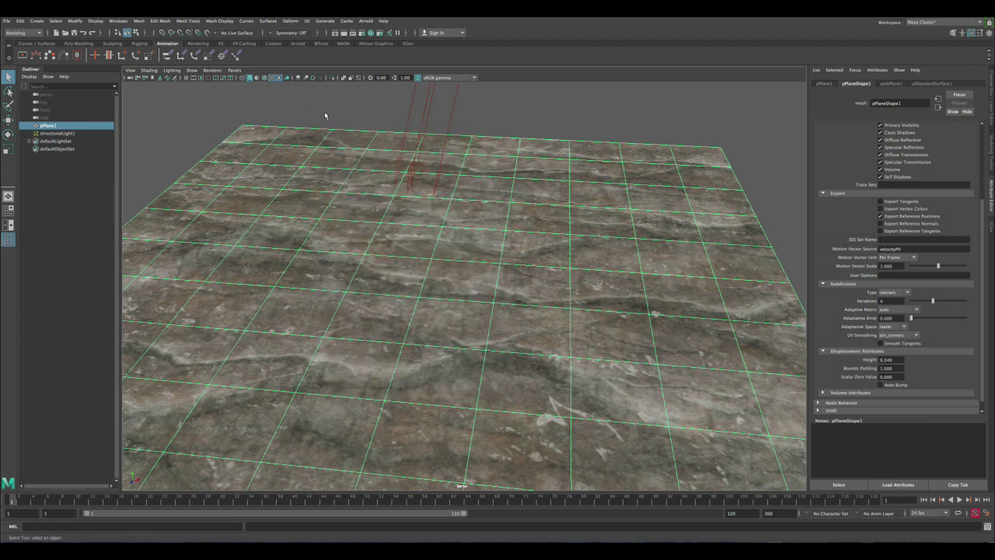
click(324, 112)
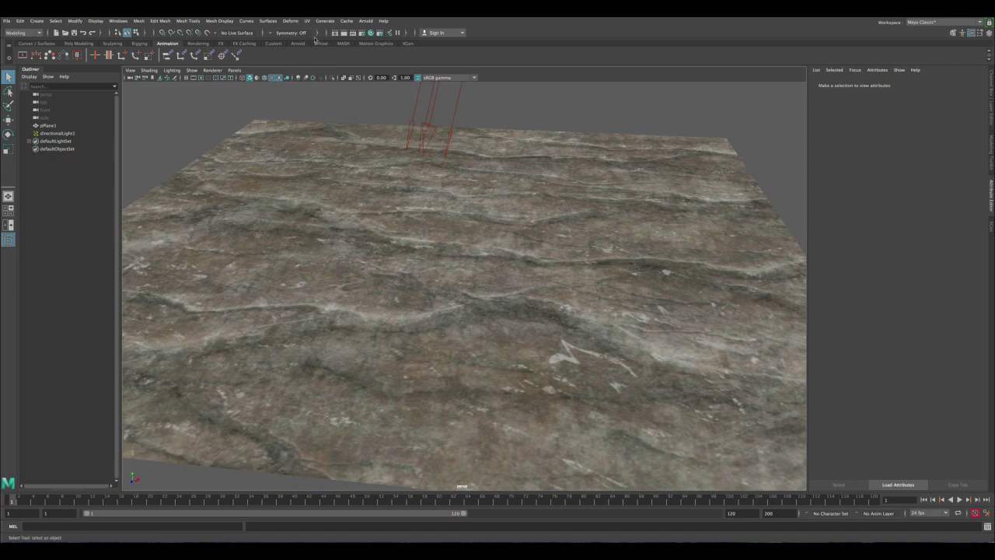
click(344, 32)
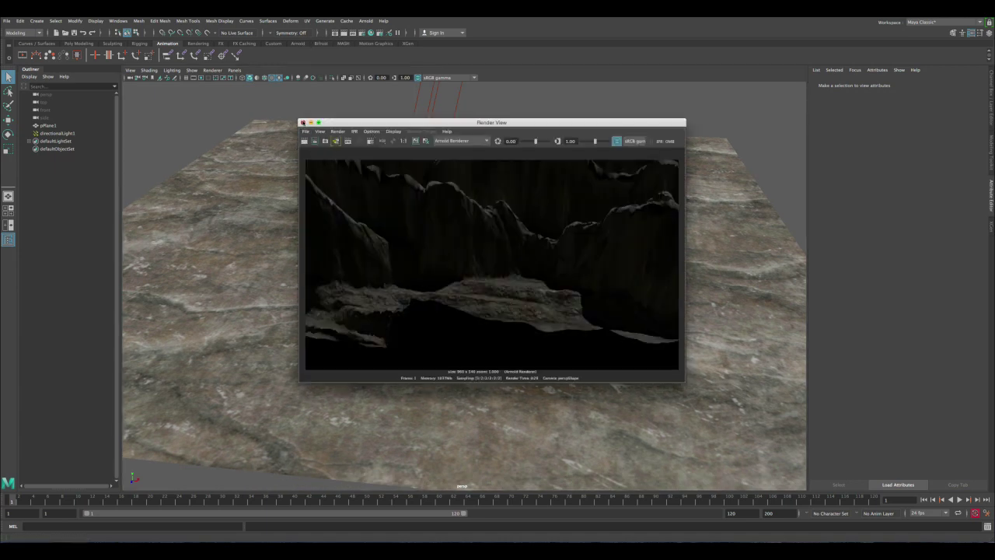
click(302, 123)
Step: Set the plane's Arnold displacement height to 0.034 and test-render the view
click(408, 200)
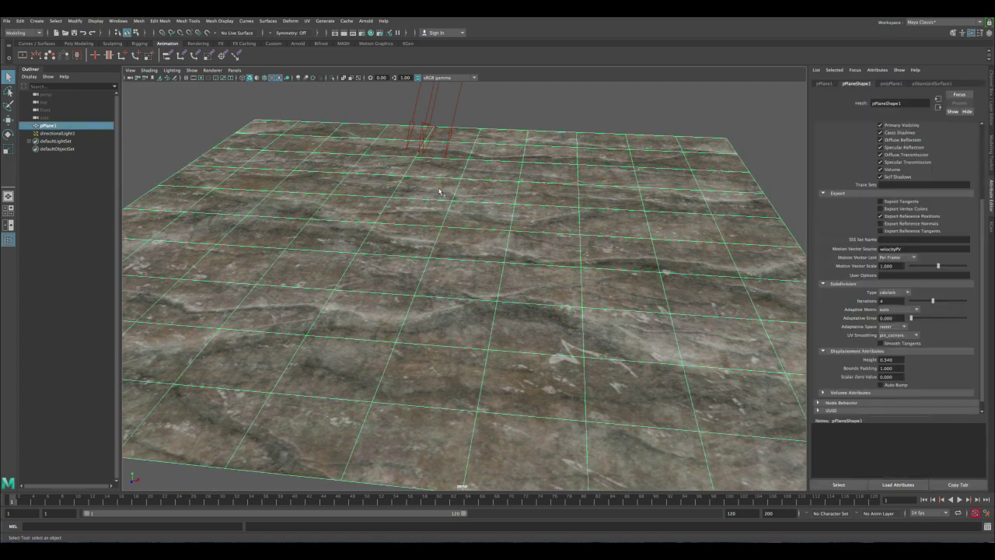
double_click(899, 362)
text(2)
key(Return)
click(370, 119)
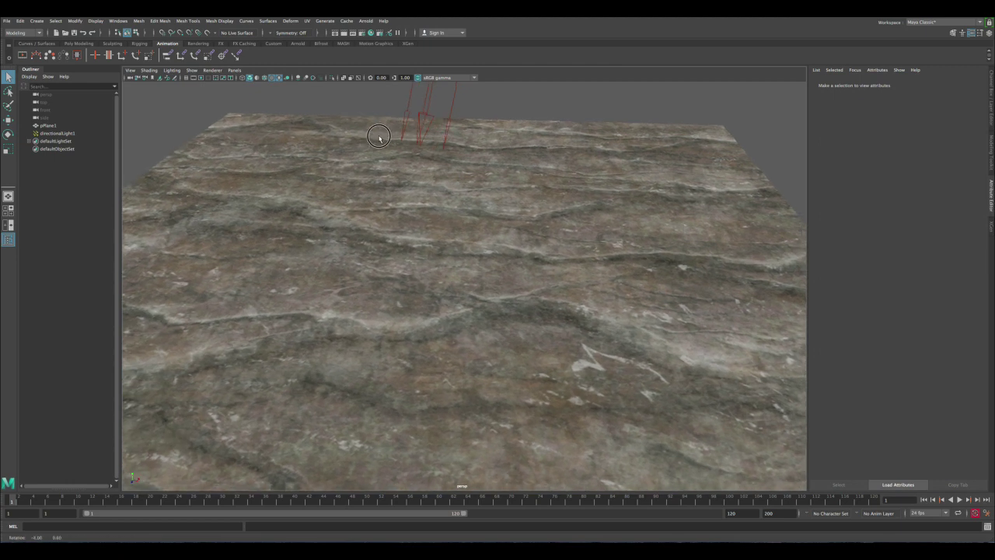
click(346, 34)
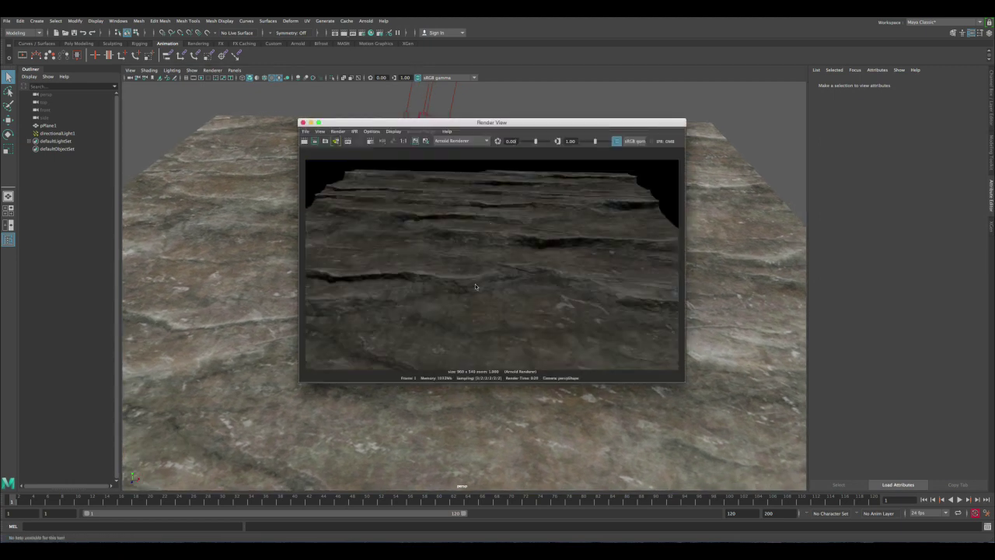
click(302, 122)
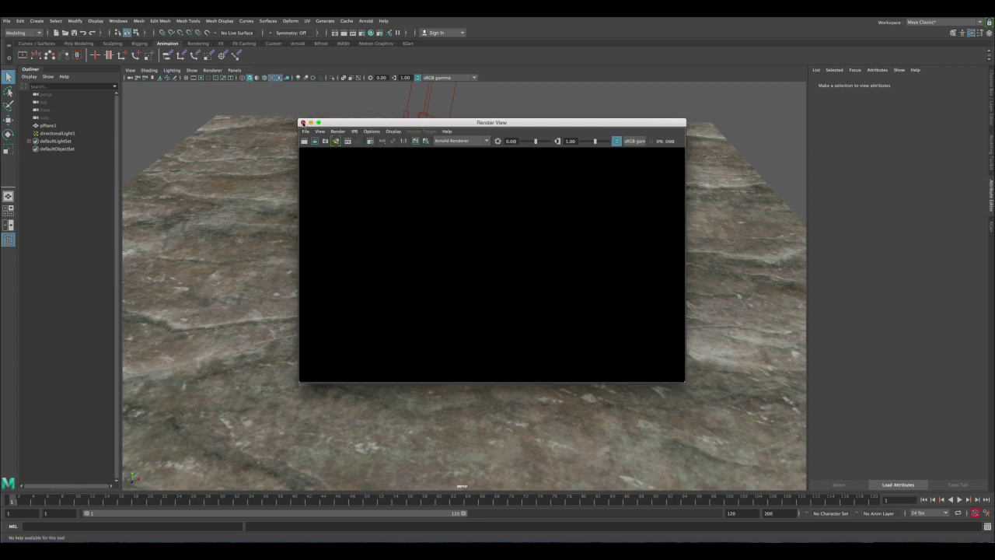
Step: Set the Repeat UV of the place2dTexture1 node in Hypershade to 2 by 2
click(300, 137)
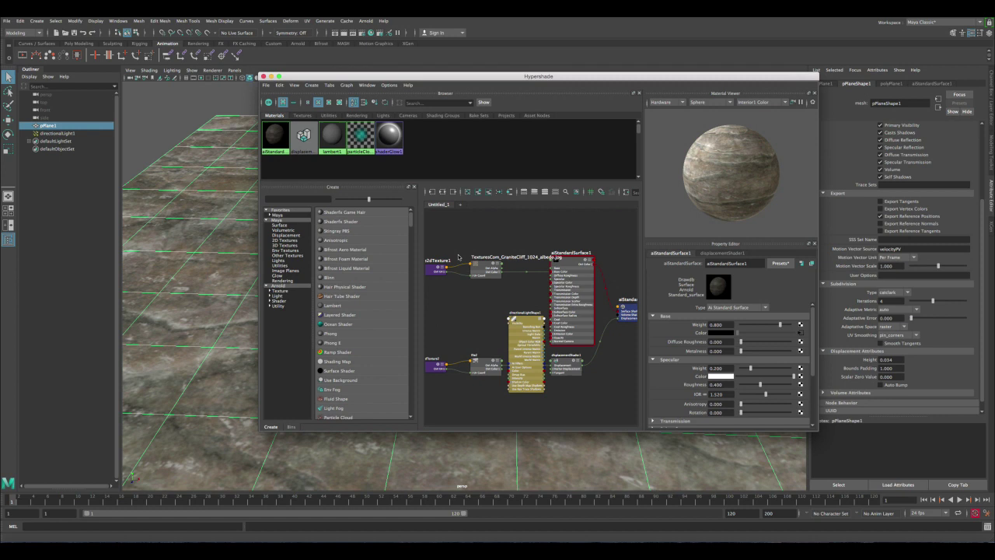
alt+middle_drag(472, 233, 530, 224)
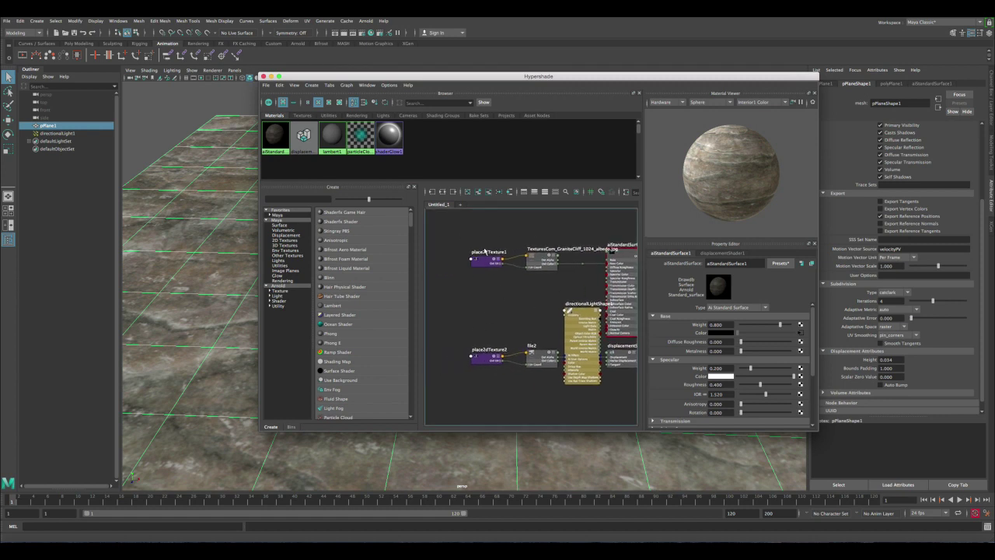
drag(485, 250, 477, 386)
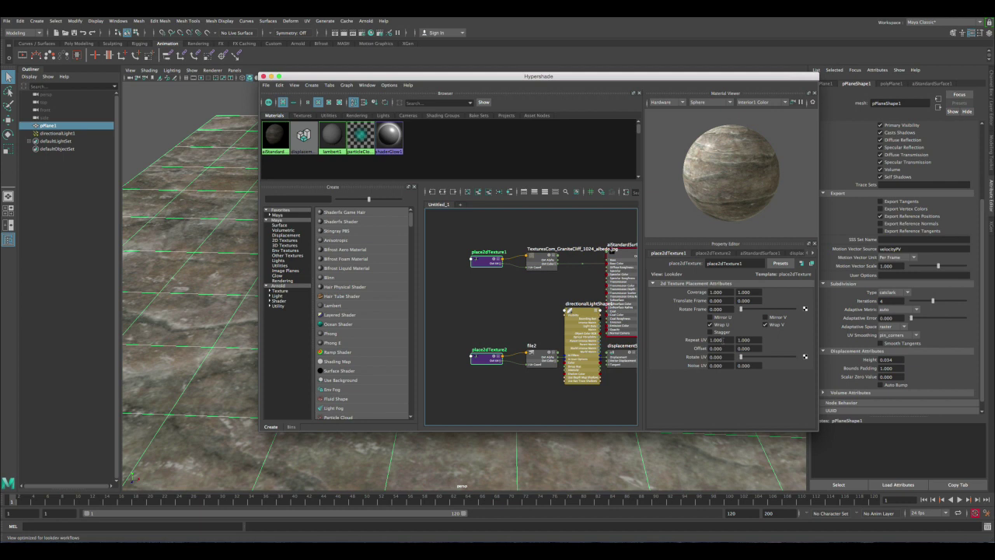
double_click(715, 340)
text(2)
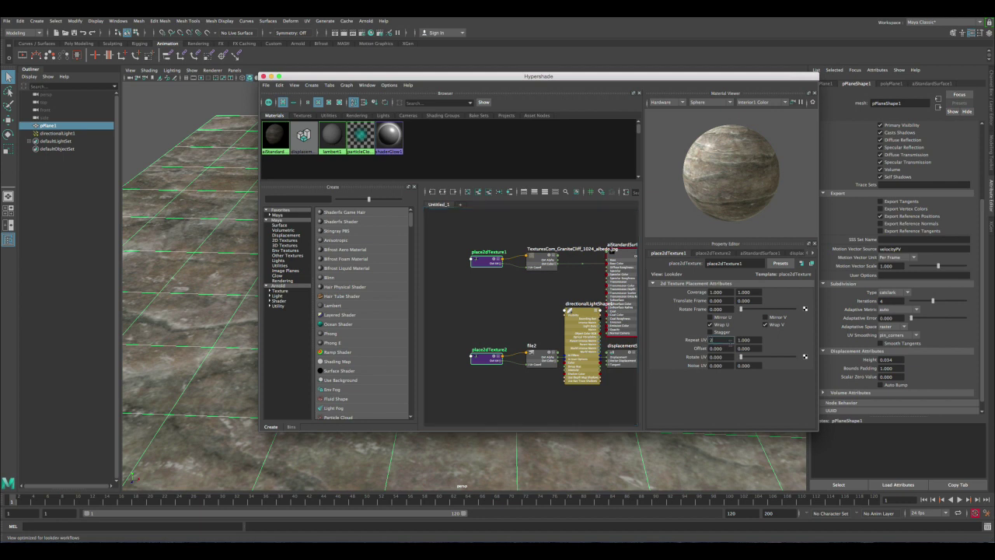
key(Return)
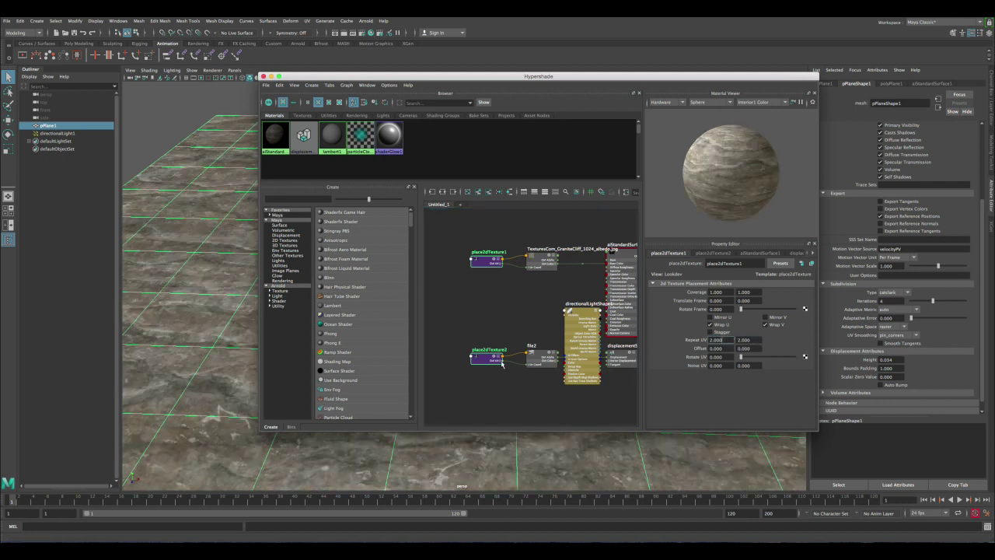
Step: Set the Repeat UV of the place2dTexture2 node to 2 by 2, check both placement nodes, and minimize Hypershade
click(489, 356)
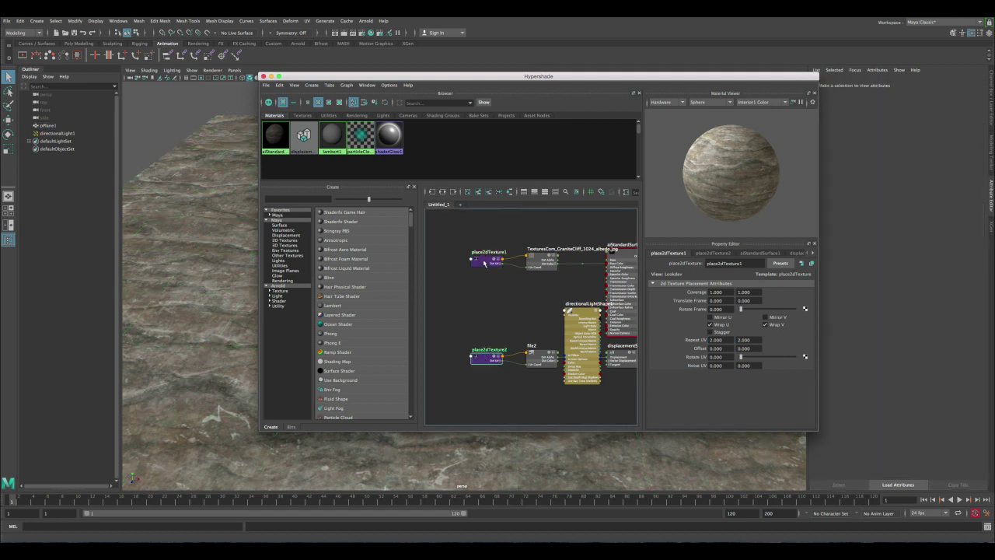
double_click(719, 339)
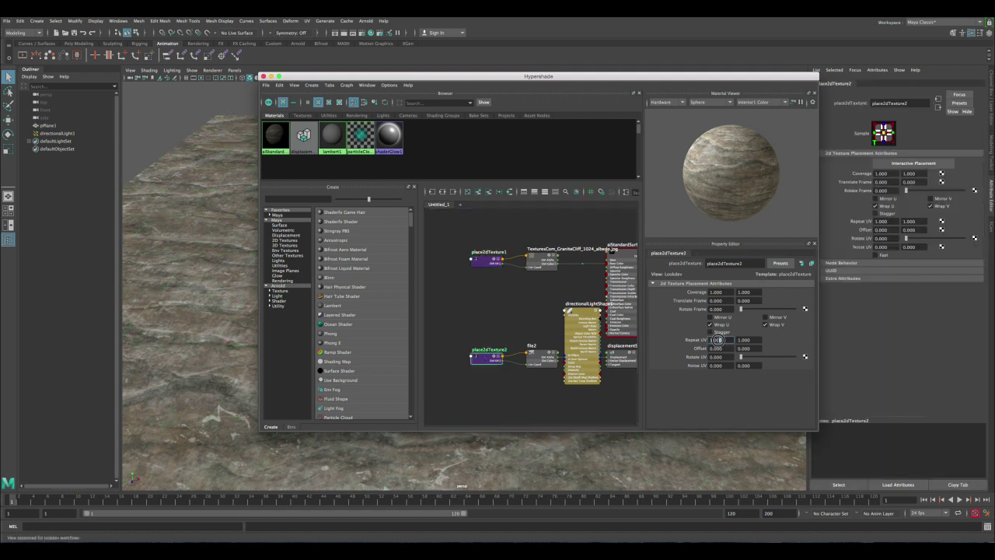
text(2)
key(Tab)
text(2)
key(Return)
click(484, 326)
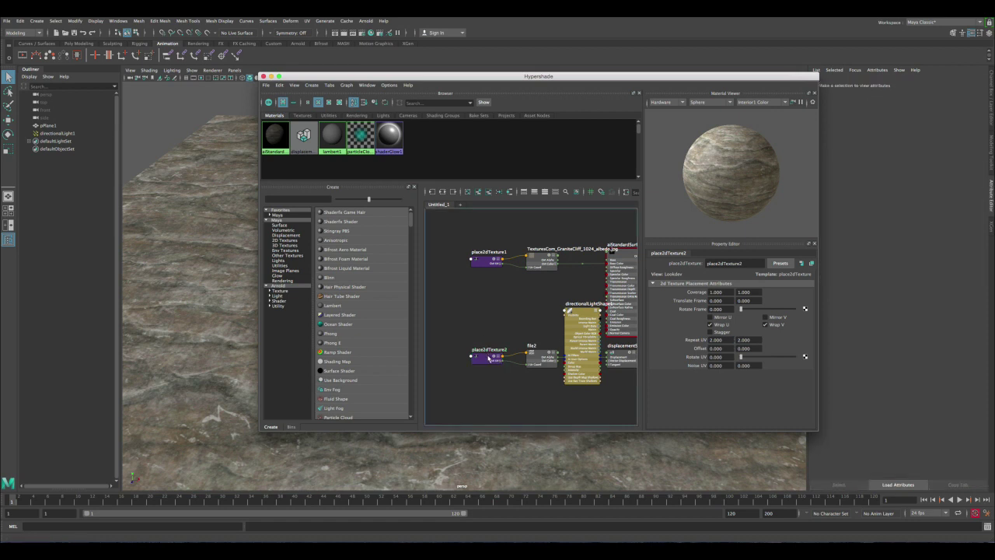
click(488, 358)
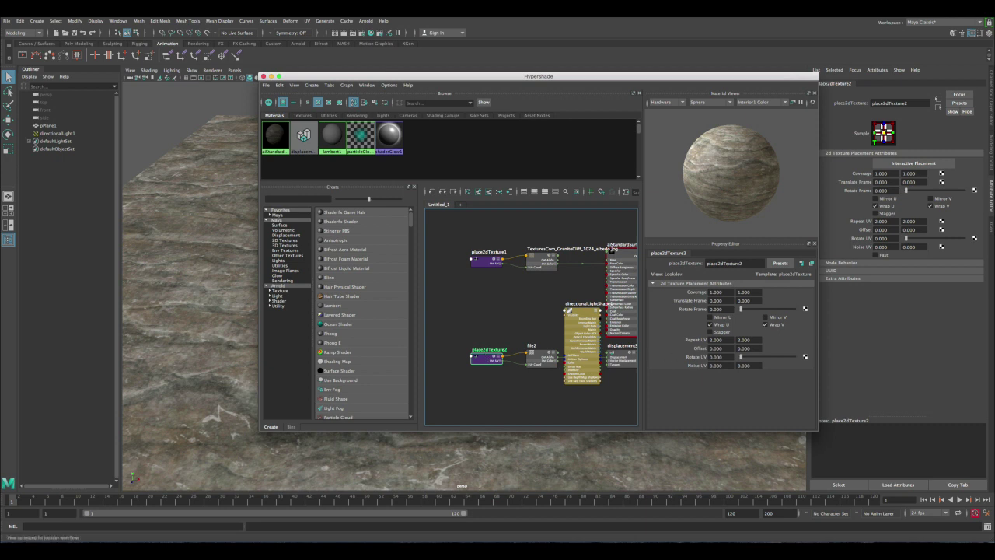
click(488, 261)
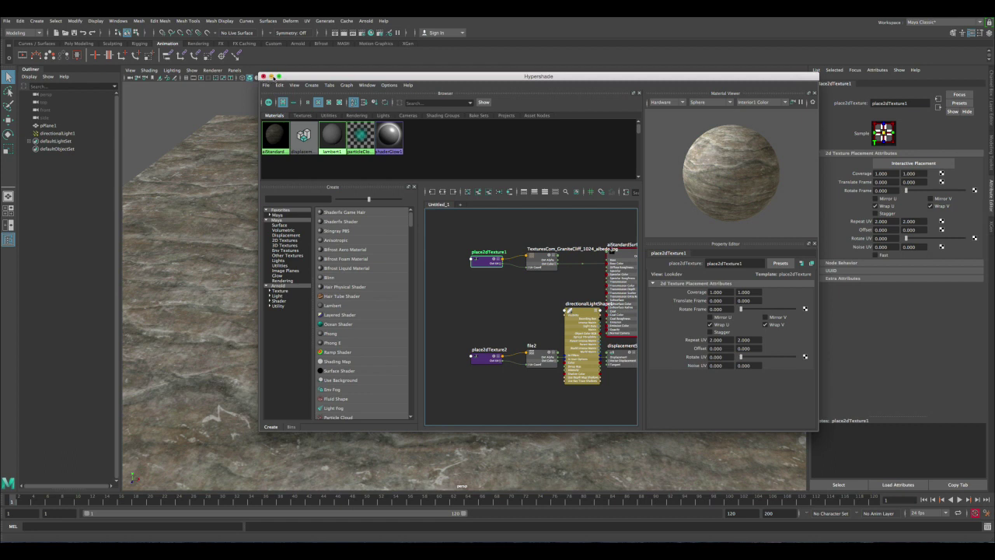
click(271, 76)
Step: Render the plane from a lower viewing angle and keep the image in Render View for comparison
click(340, 98)
alt+drag(339, 98, 381, 125)
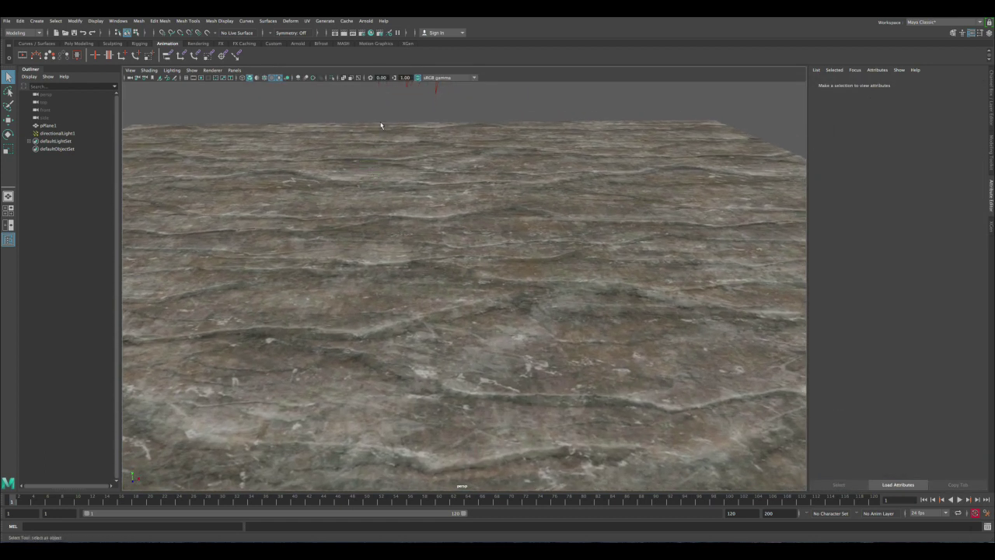
click(353, 33)
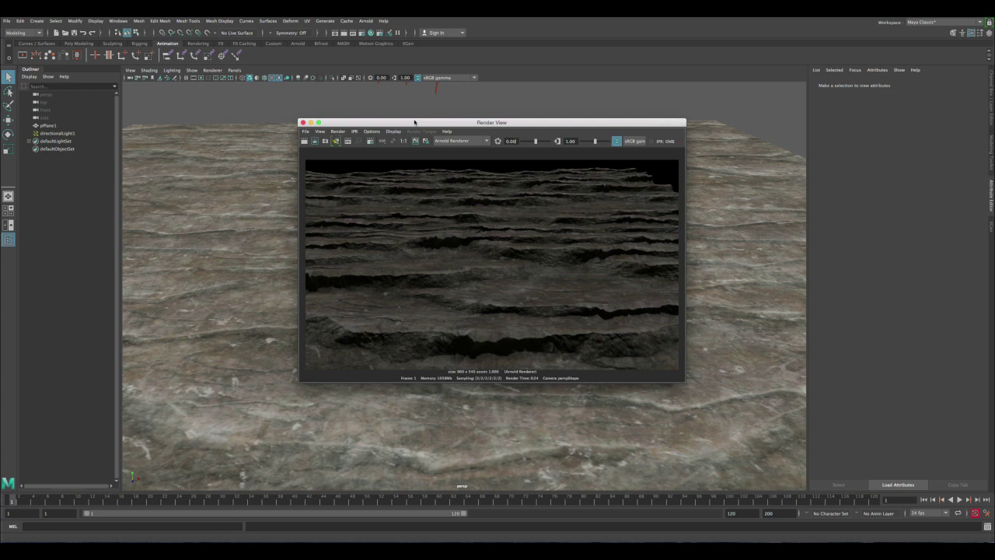
drag(416, 122, 369, 105)
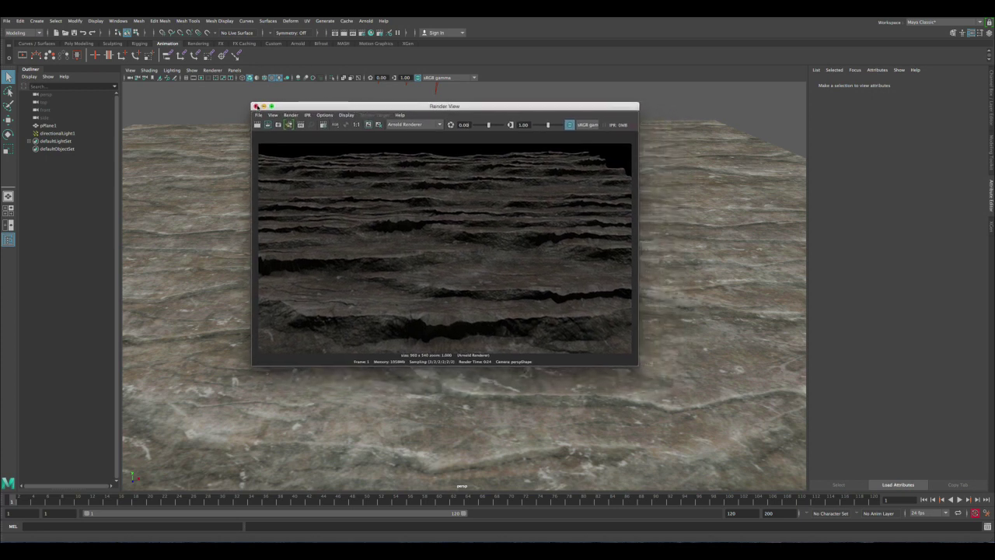
click(368, 124)
Step: Set the plane's Arnold subdivision iterations to 5 and render the view again
click(681, 304)
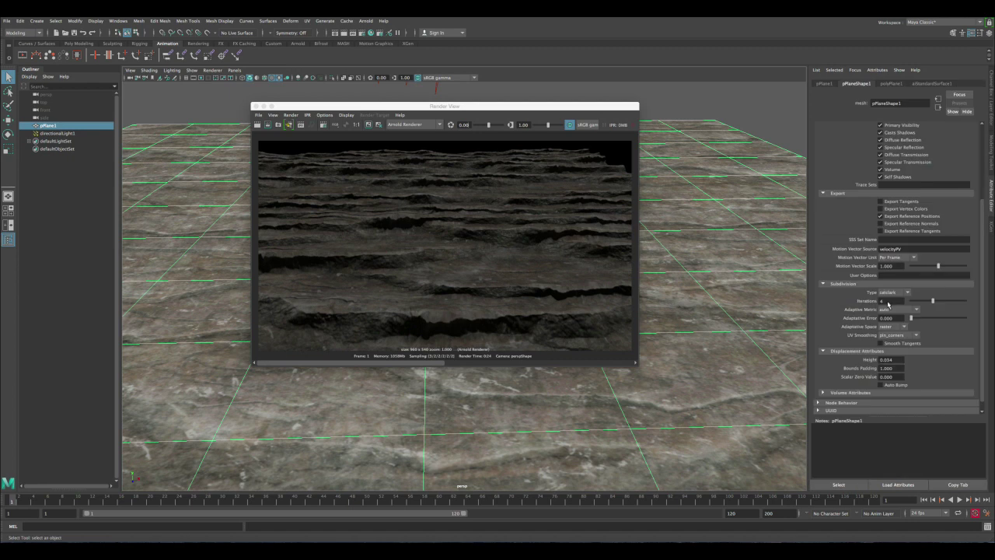
drag(887, 303, 876, 302)
text(5)
key(Return)
click(257, 125)
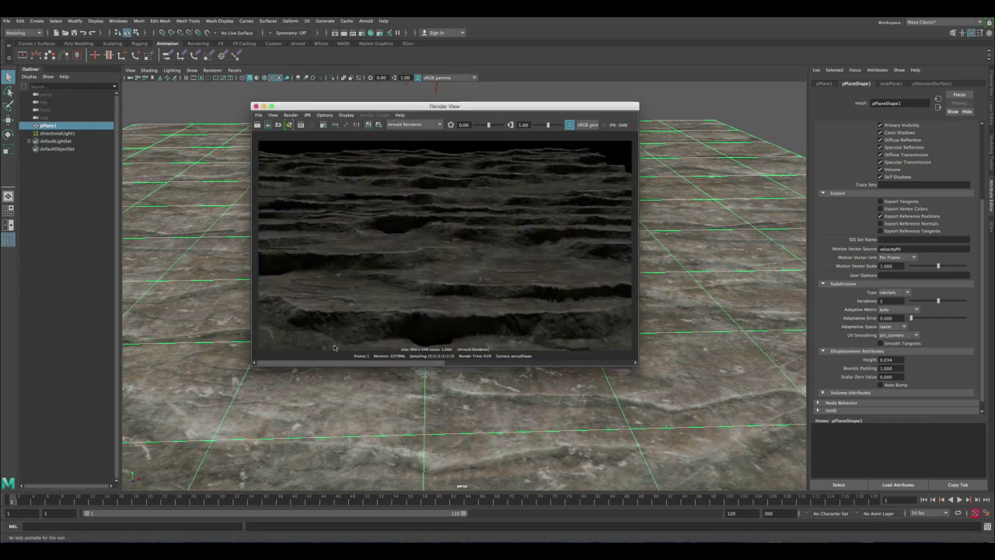
Step: Compare the new render with the kept image, and close Render View
drag(344, 363, 436, 363)
drag(401, 362, 552, 363)
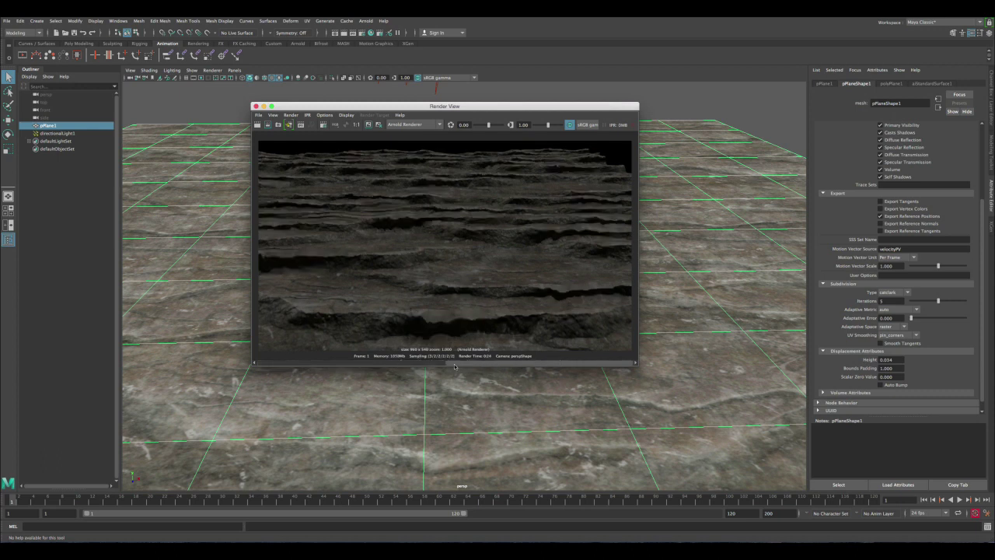
drag(455, 364, 296, 362)
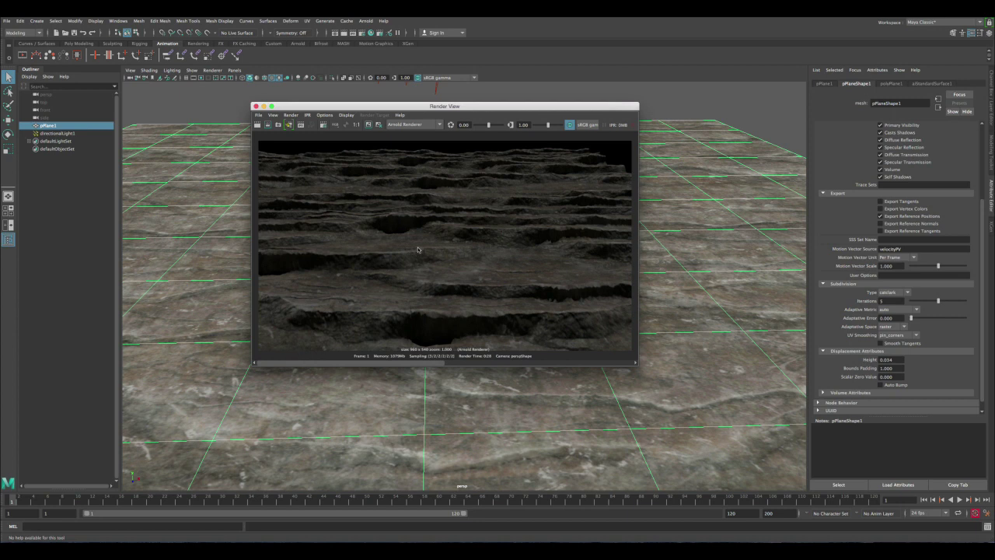
drag(428, 364, 378, 353)
click(255, 106)
Step: Bake the selected plane's displaced geometry with Arnold's utility and export it as RocksBaked.obj in the project's assets folder
click(311, 110)
alt+drag(311, 111, 434, 228)
alt+drag(501, 272, 443, 251)
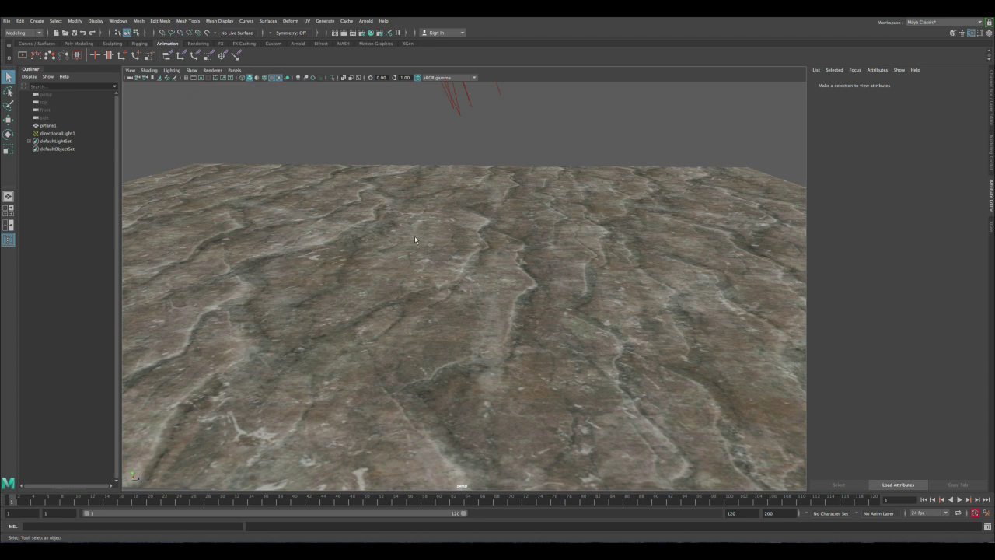
alt+drag(422, 262, 312, 214)
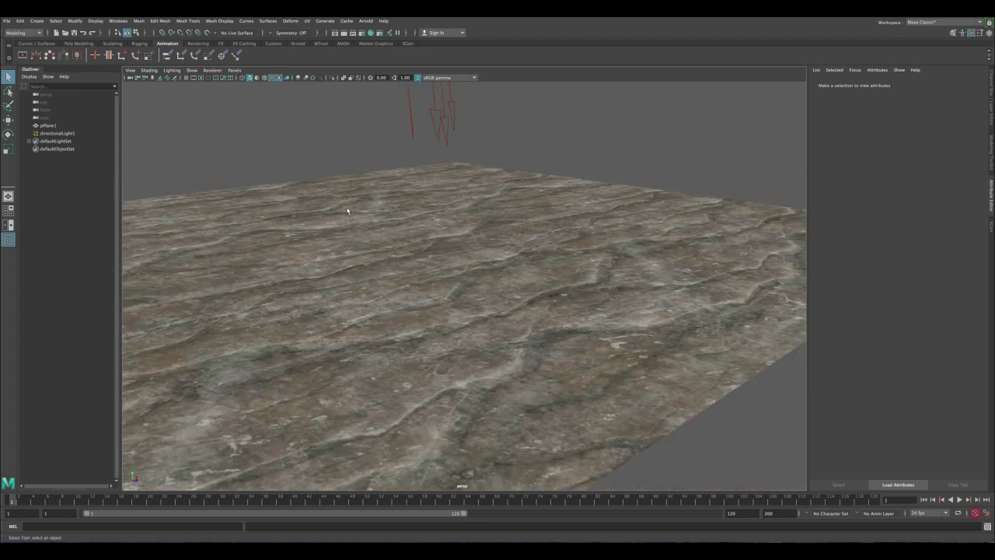
click(347, 211)
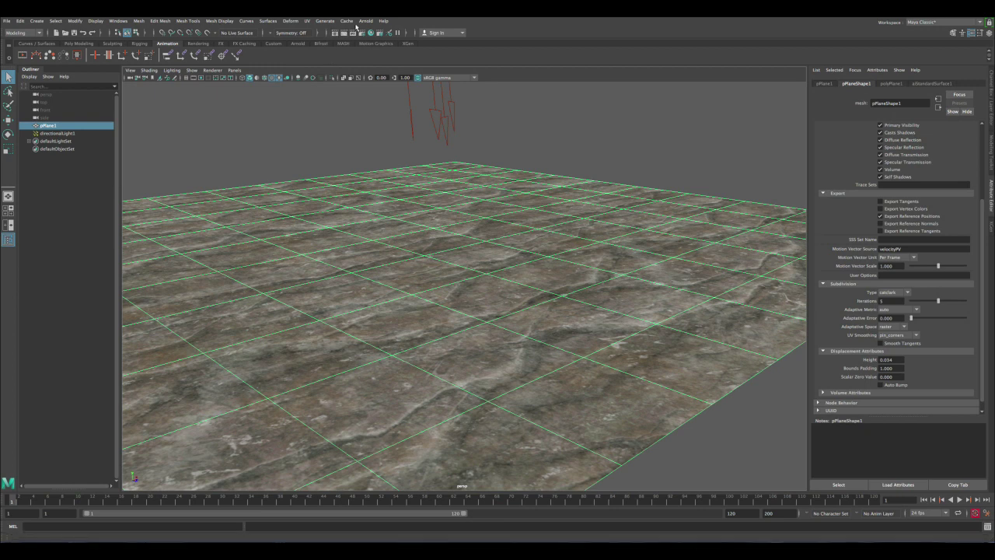
click(365, 21)
mouse_move(389, 91)
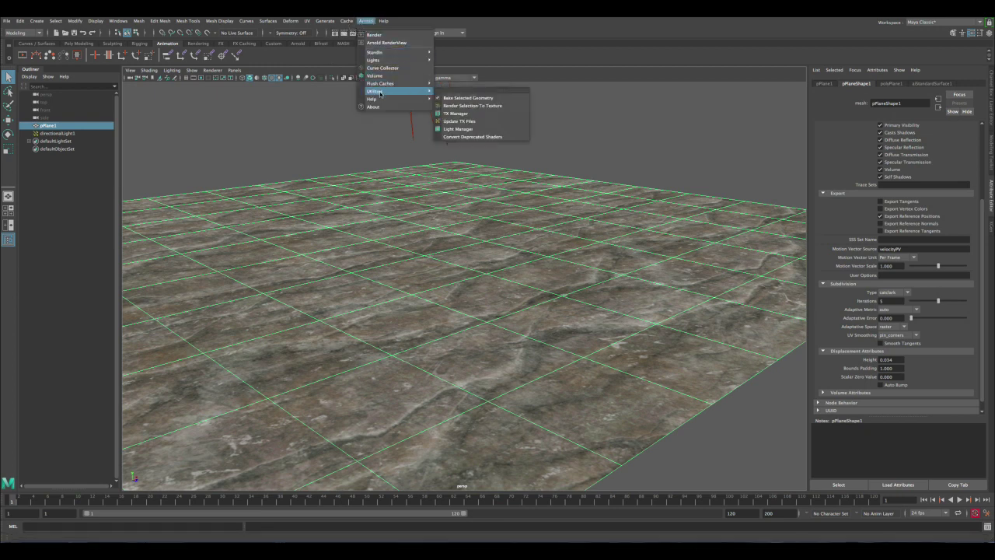
click(468, 99)
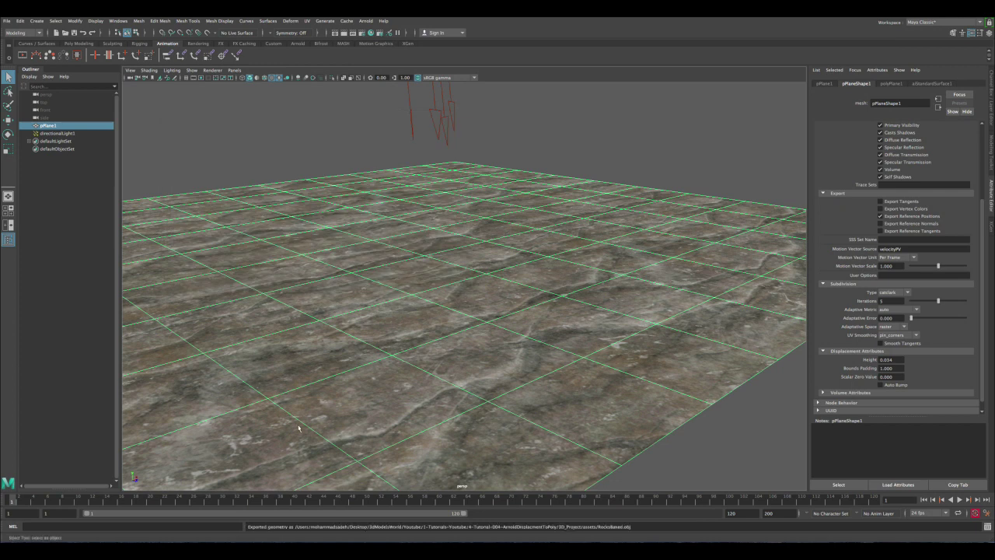
Step: Deselect the plane and import the baked RocksBaked.obj mesh into the scene
click(238, 155)
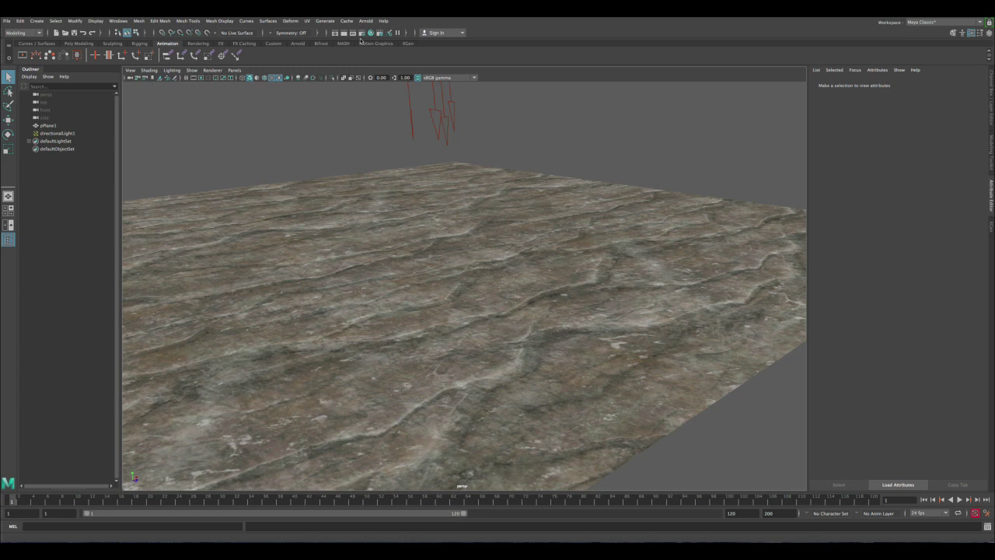
click(37, 21)
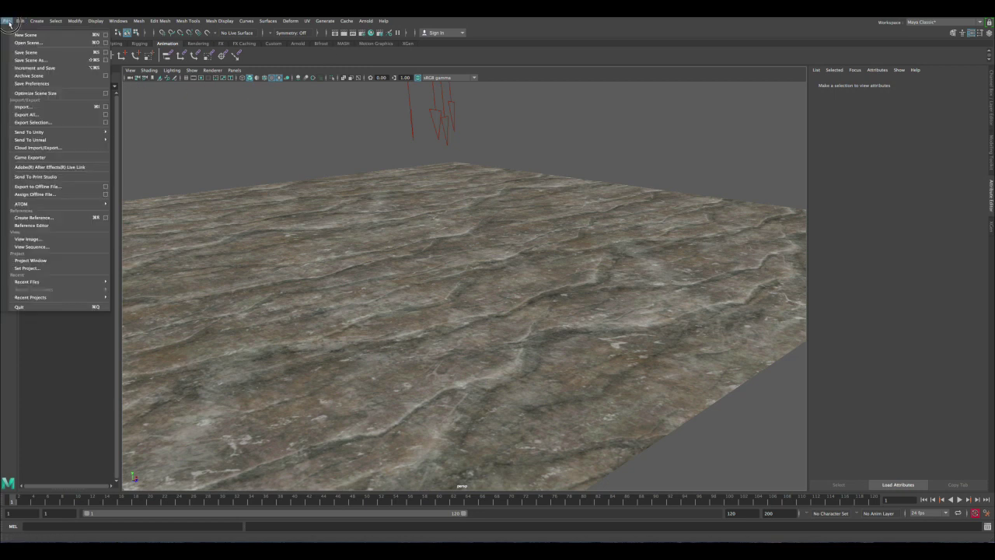
click(490, 301)
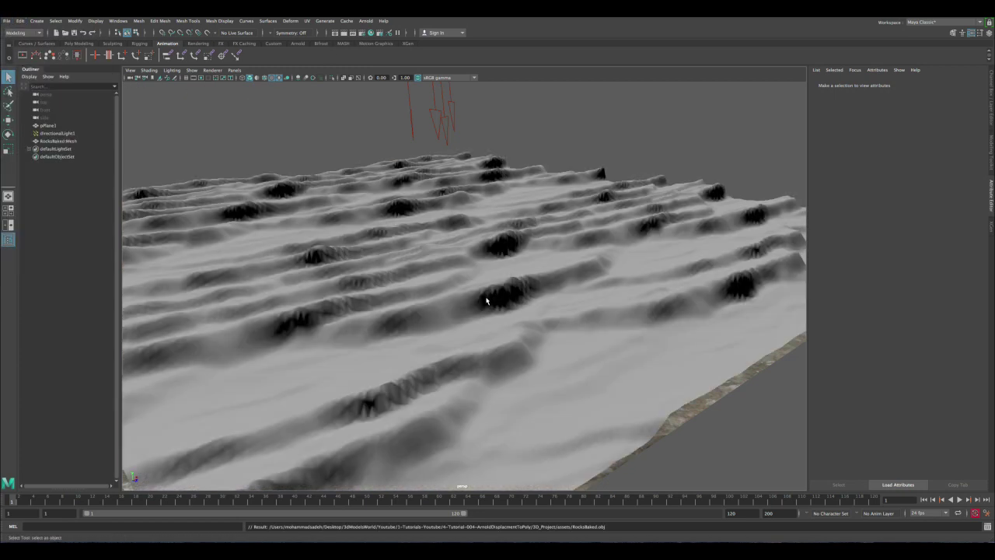
Step: Examine the surface relief of the imported baked mesh from several angles
alt+drag(486, 296, 462, 188)
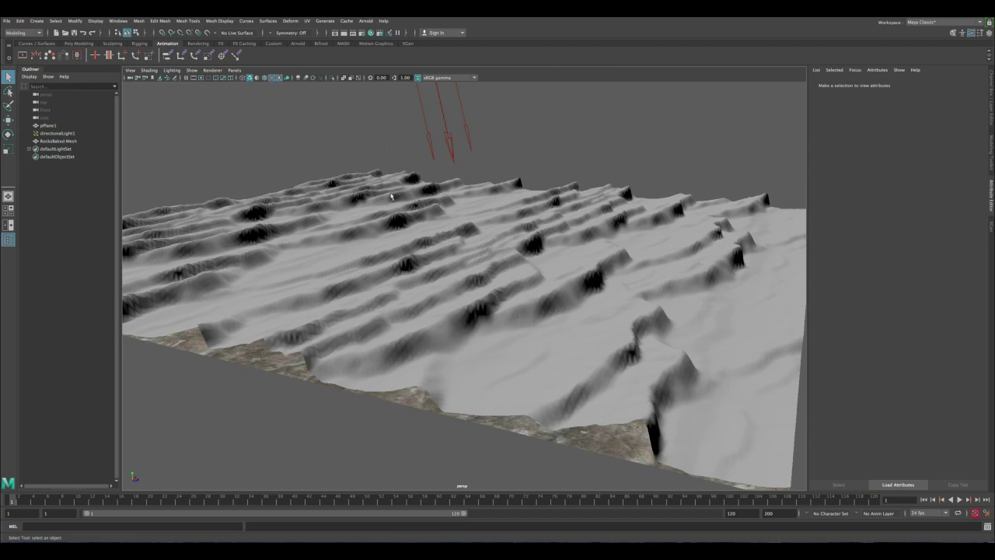
mouse_move(391, 196)
alt+mouse_down()
mouse_move(410, 244)
mouse_move(438, 264)
mouse_move(349, 185)
mouse_move(400, 238)
mouse_move(415, 237)
alt+mouse_up()
click(410, 244)
click(349, 184)
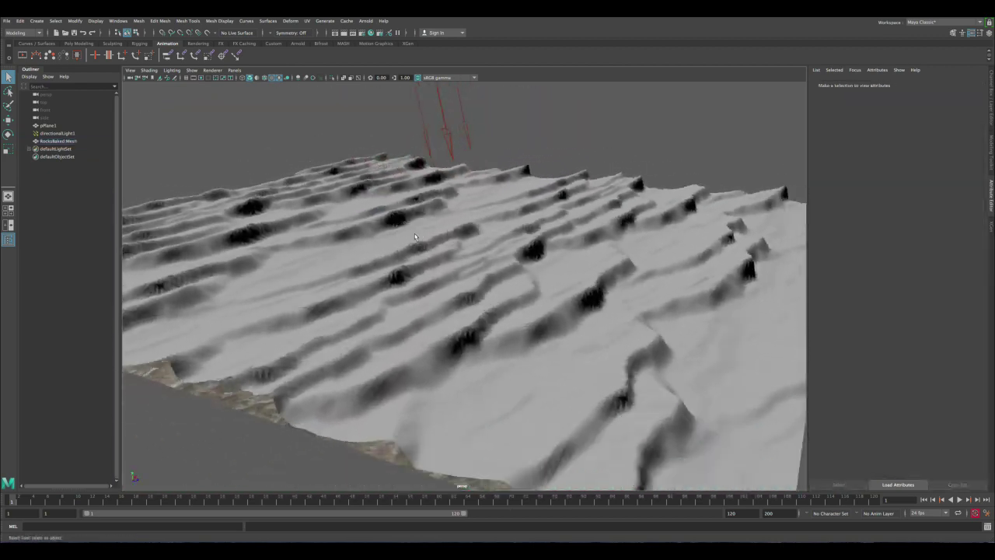
click(414, 237)
click(287, 152)
alt+drag(288, 152, 341, 203)
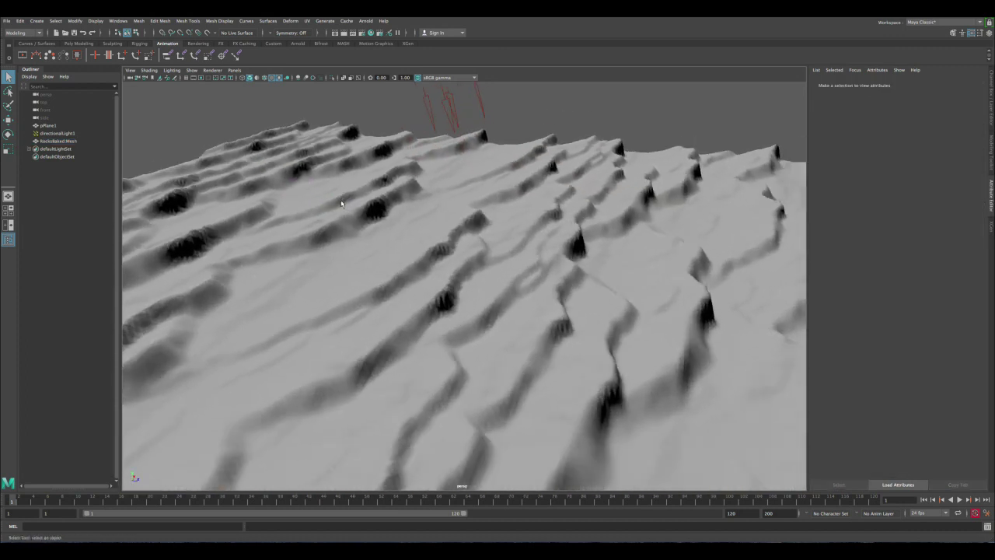
Step: Select the baked rock mesh, open Hypershade and clear its node graph
click(341, 203)
click(118, 21)
mouse_move(137, 63)
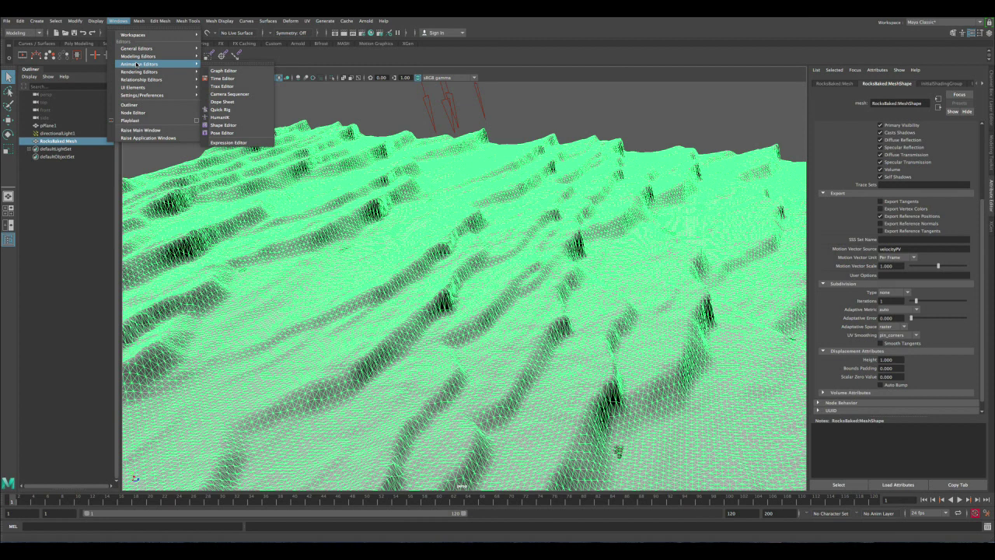
click(237, 94)
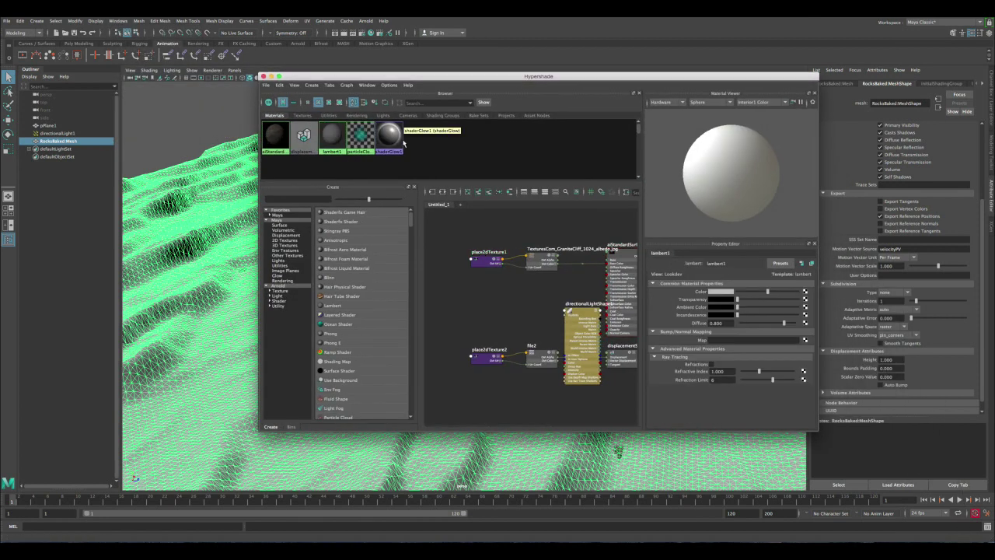
click(346, 84)
click(354, 109)
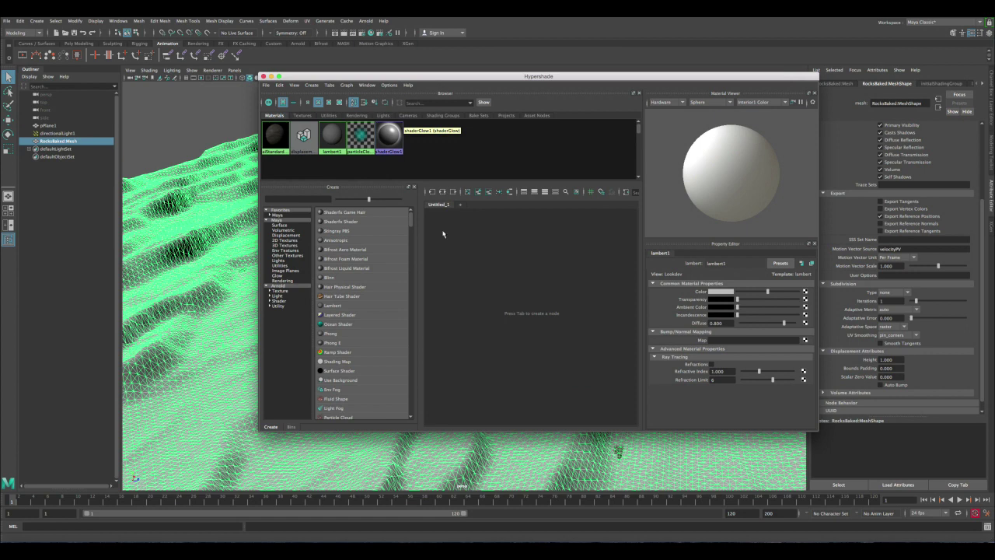
Step: Duplicate the granite aiStandardSurface1 material with its whole shading network and check the copy's albedo file node
click(276, 137)
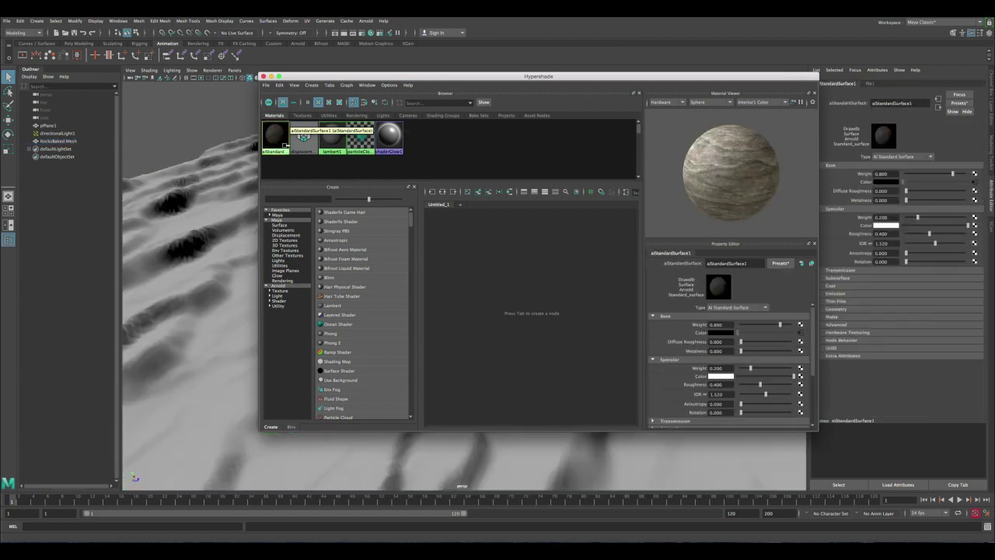
click(279, 84)
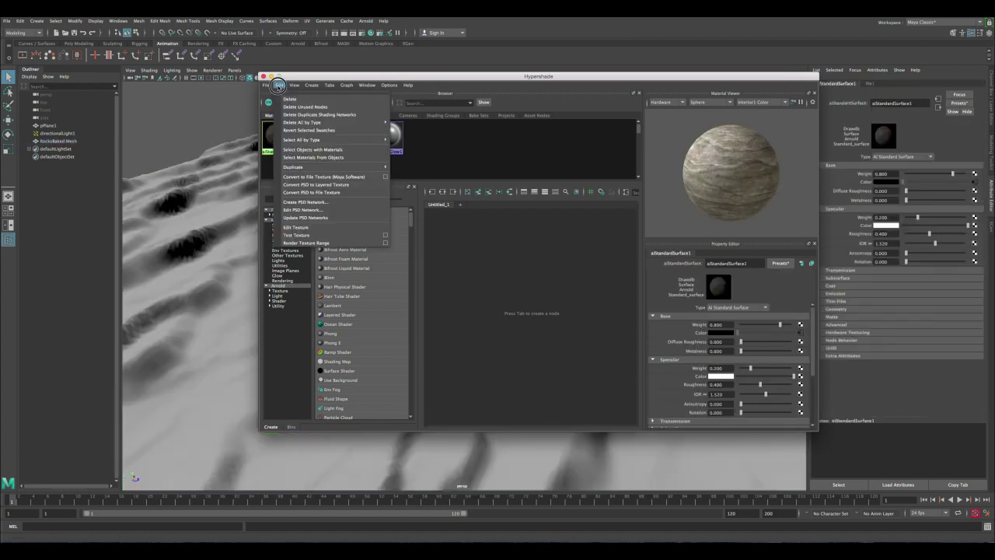
mouse_move(334, 166)
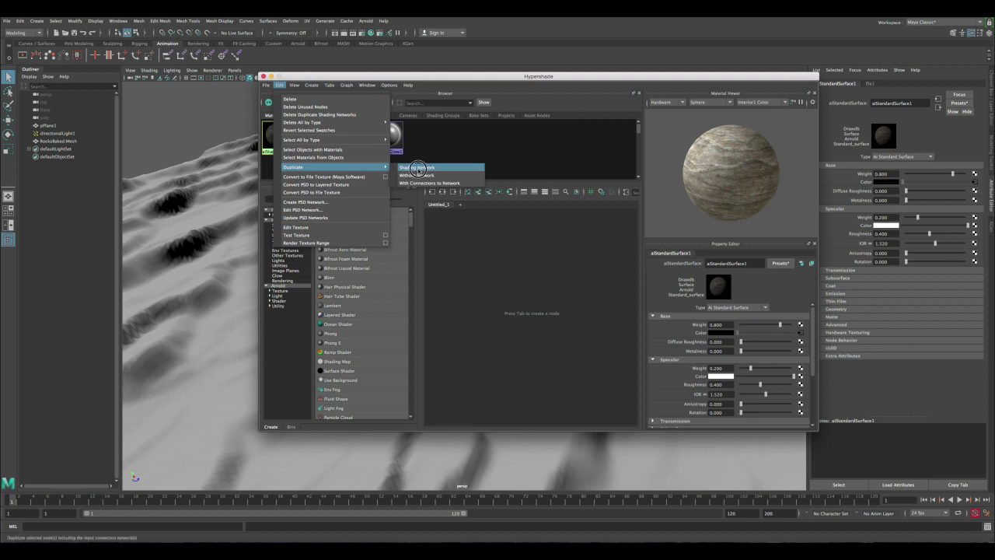
click(418, 167)
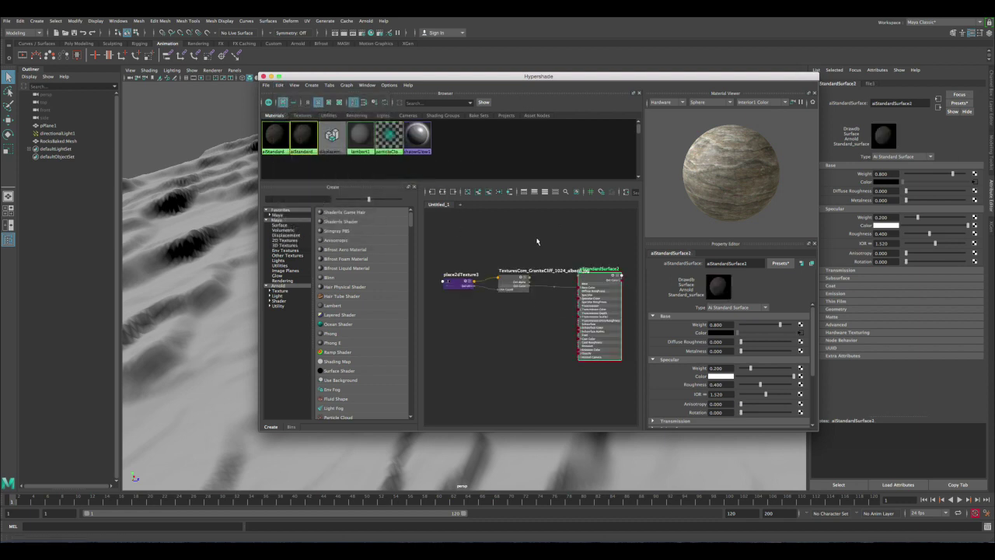
alt+middle_drag(515, 241, 497, 247)
click(506, 285)
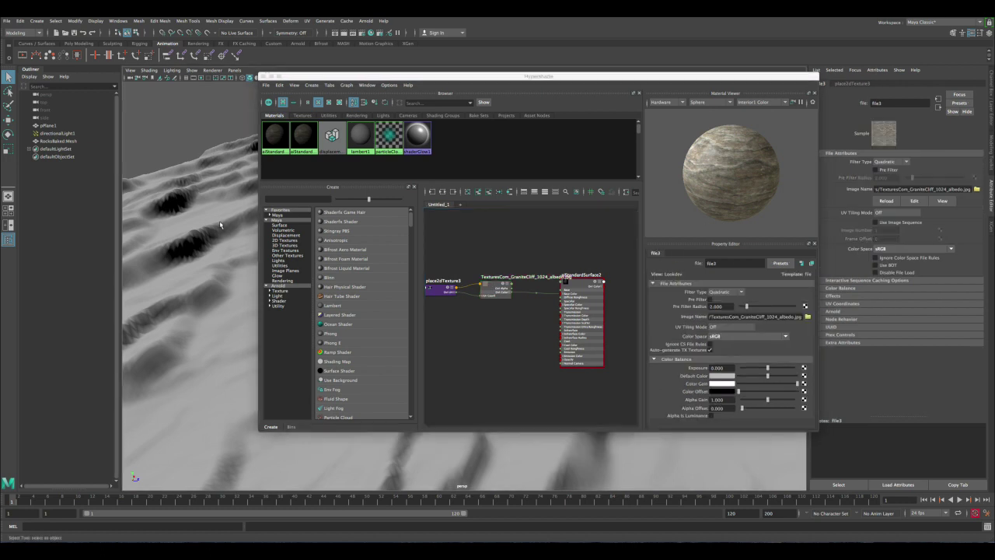
Step: Assign the duplicated granite material to the baked rock mesh, close Hypershade and clear the selection
click(232, 247)
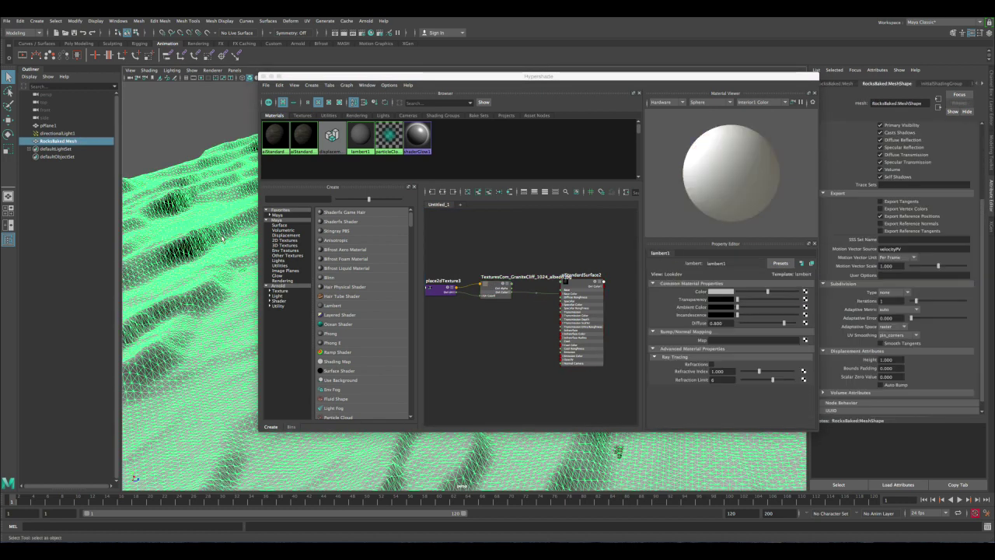
right_click(306, 135)
click(304, 146)
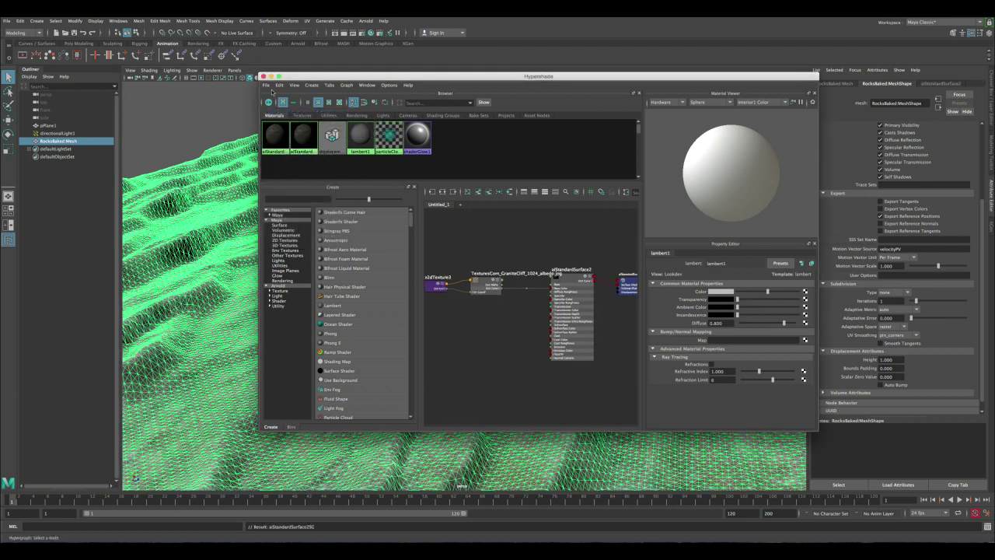
click(263, 76)
click(225, 106)
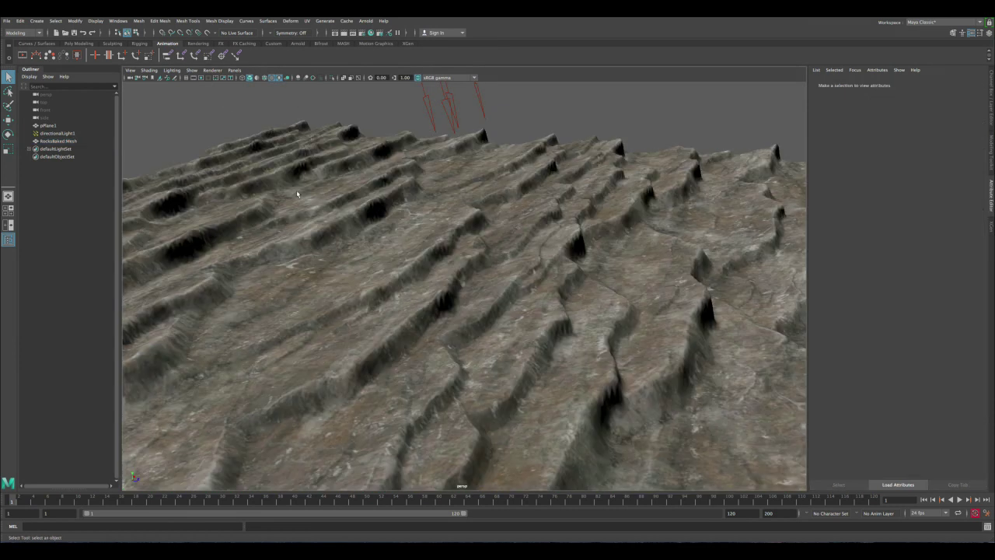
Step: Put the original plane pPlane1 on a new display layer and hide that layer
alt+drag(339, 199, 554, 358)
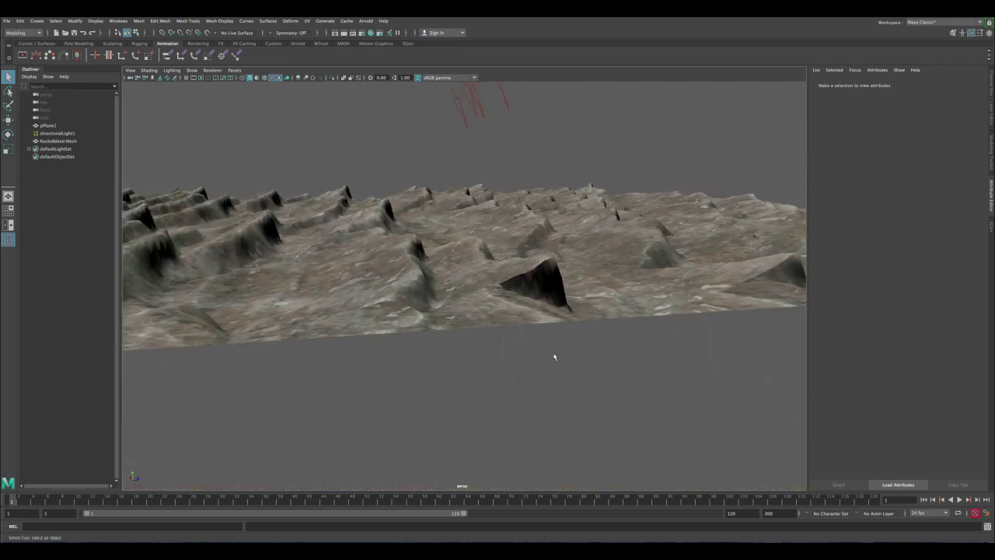
key(ctrl+a)
click(281, 363)
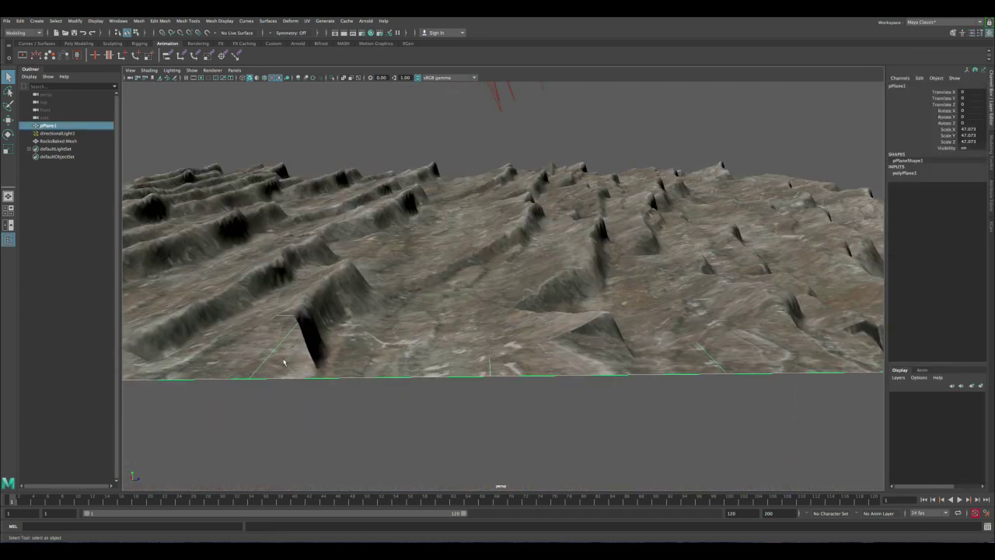
click(980, 385)
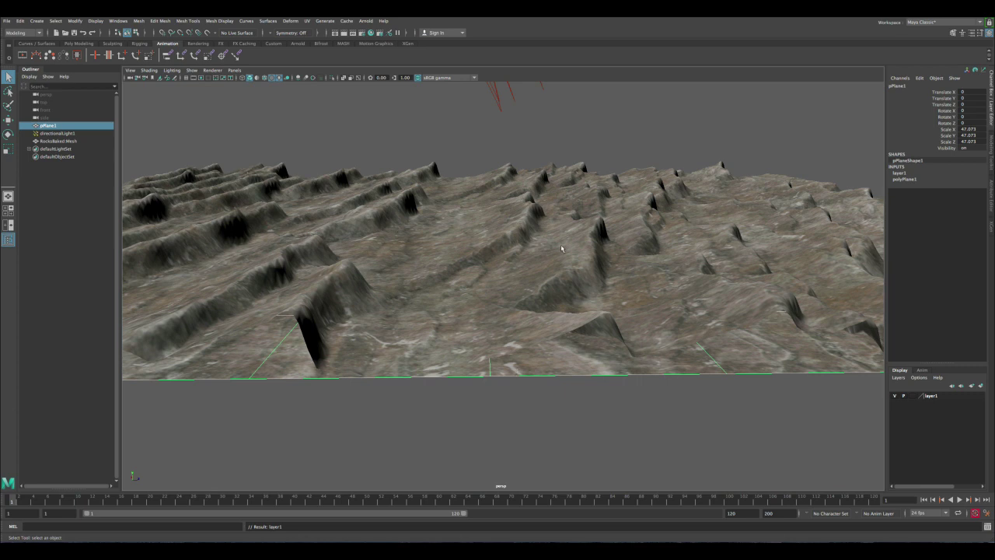
alt+drag(561, 248, 739, 297)
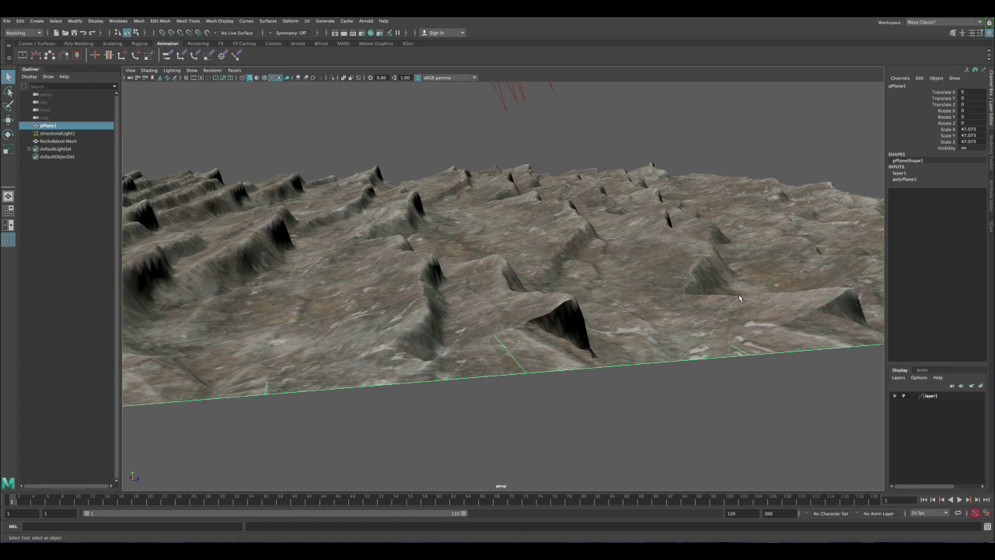
click(891, 398)
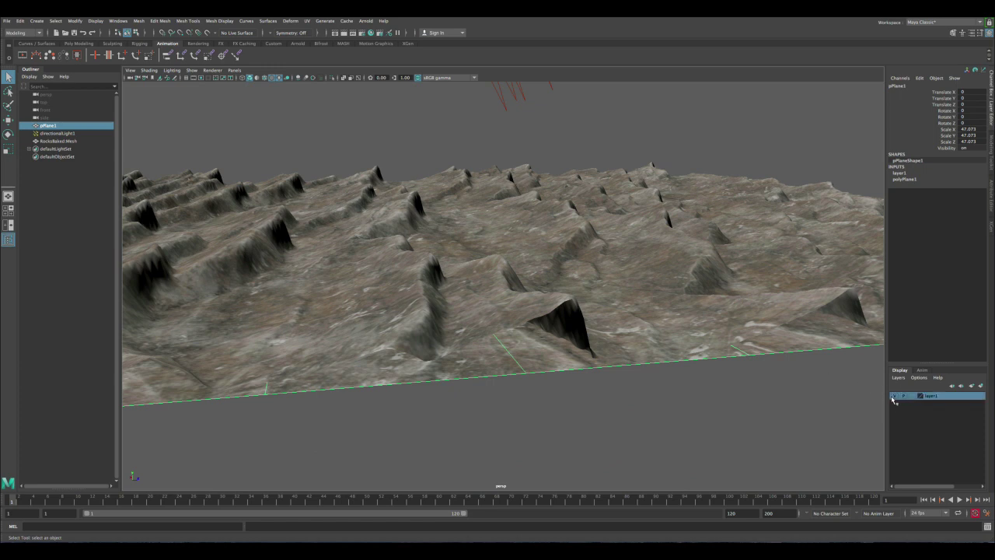
click(894, 397)
Step: Deselect everything and inspect the textured baked rock mesh from several angles
click(607, 407)
alt+drag(606, 407, 519, 291)
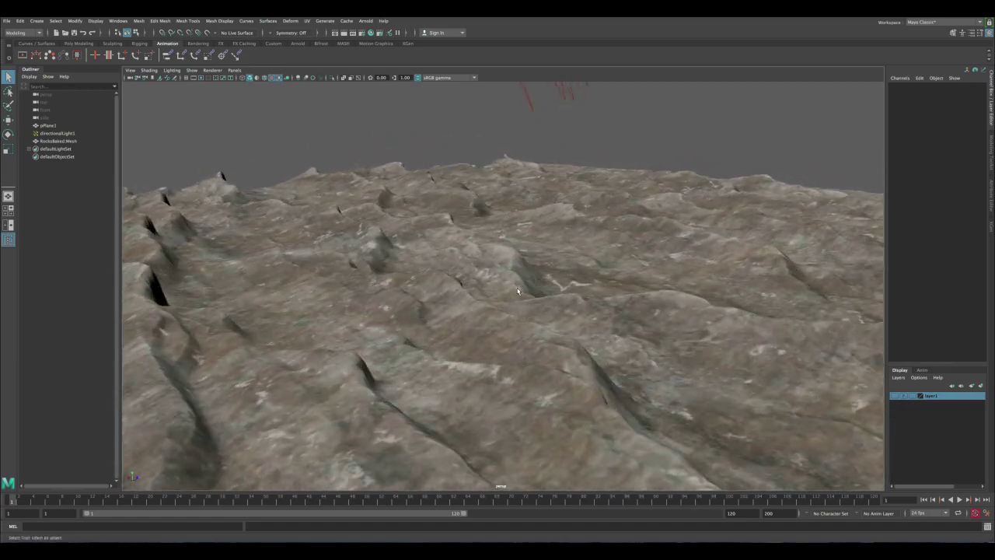
click(519, 290)
alt+drag(424, 252, 364, 205)
click(382, 208)
alt+drag(319, 333, 402, 277)
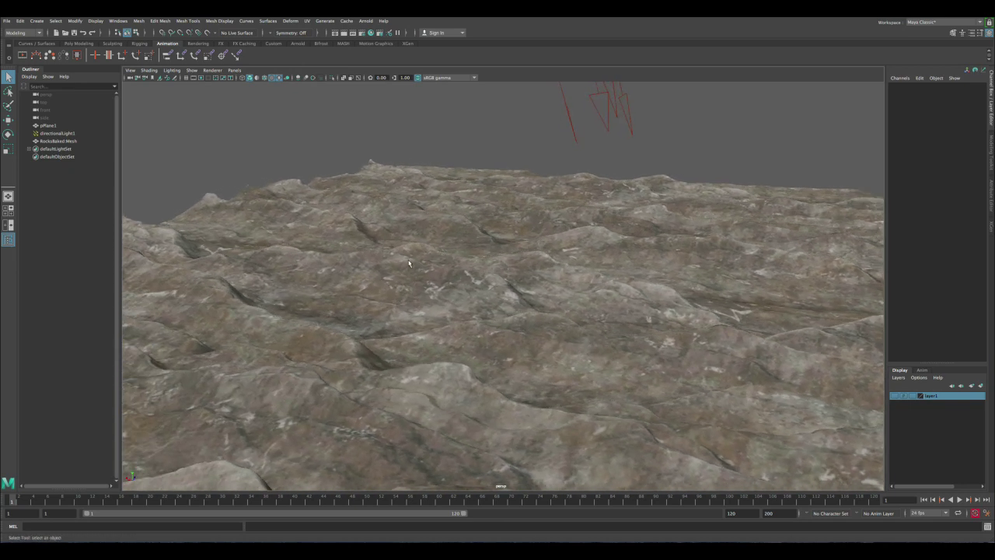
key(alt)
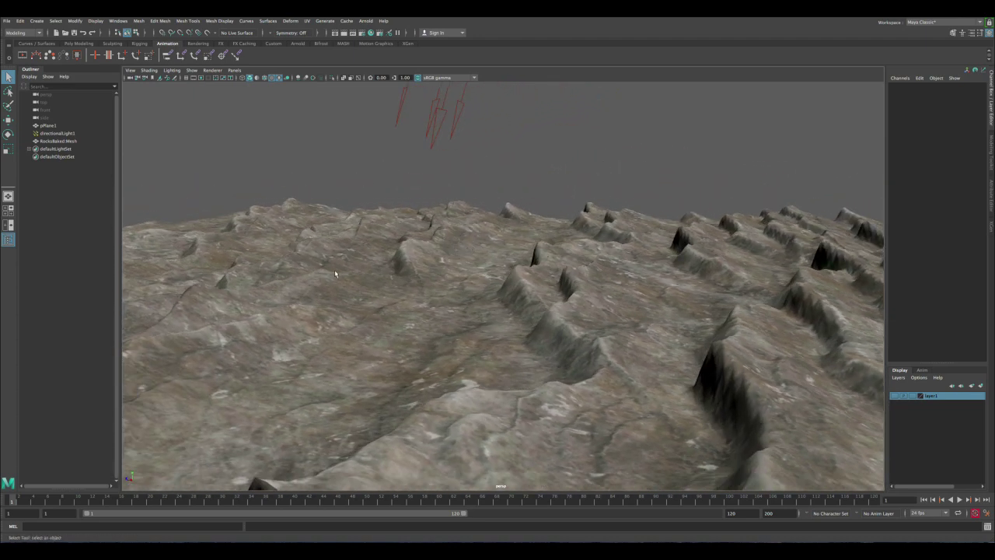
alt+drag(484, 302, 490, 300)
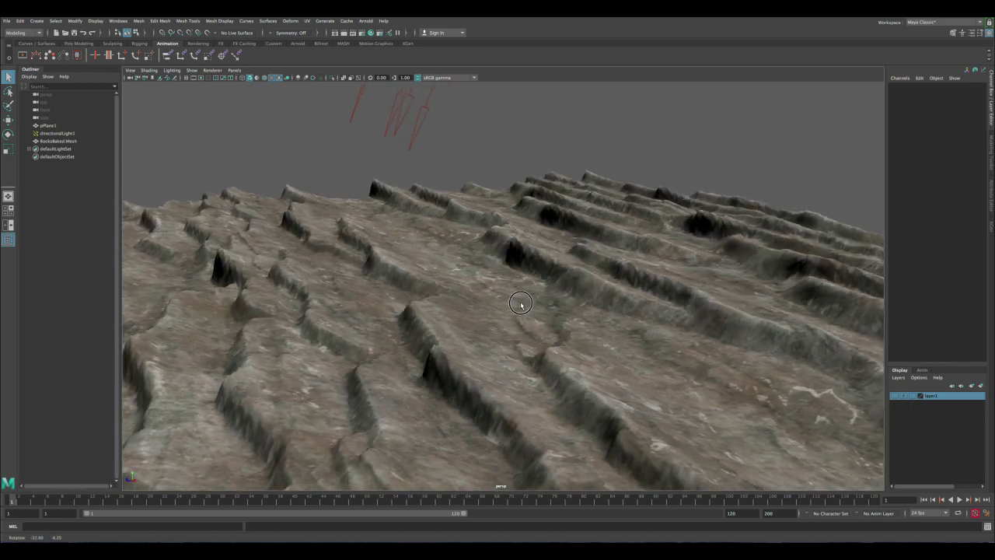